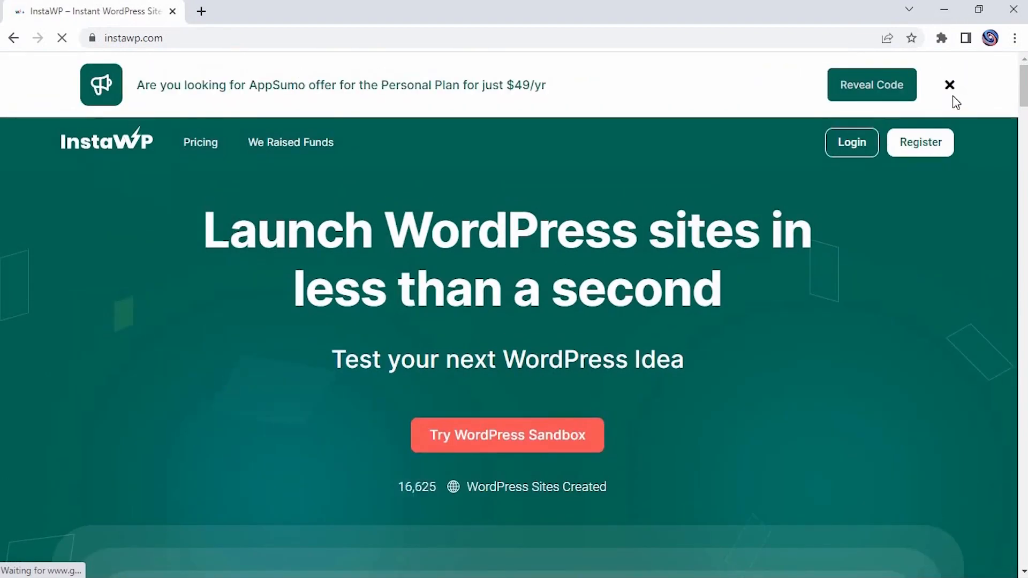
Open the InstaWP sandbox and create a temporary site with WordPress 6.0.1, PHP 7.4 and the default configuration.
click(950, 87)
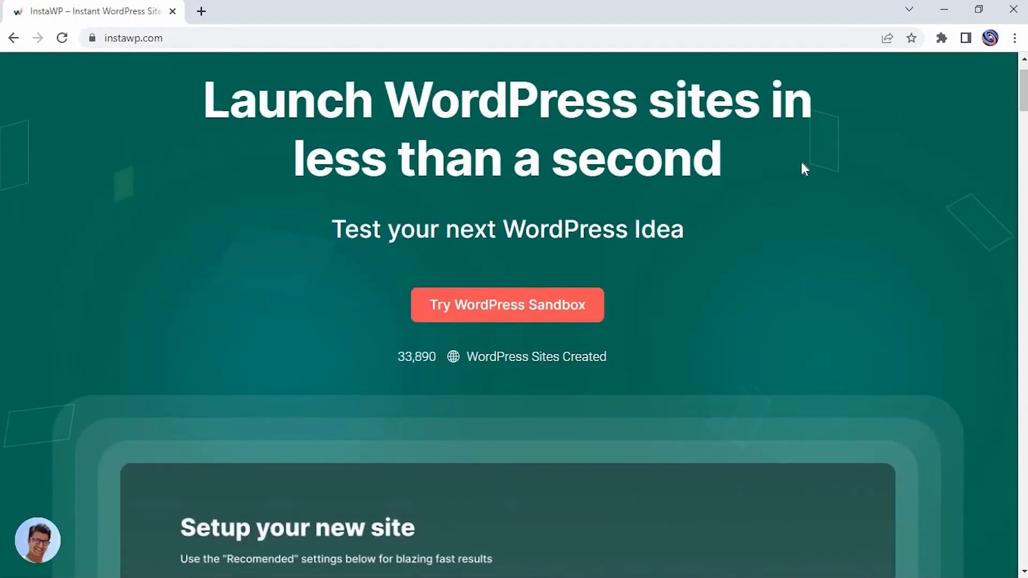
click(500, 305)
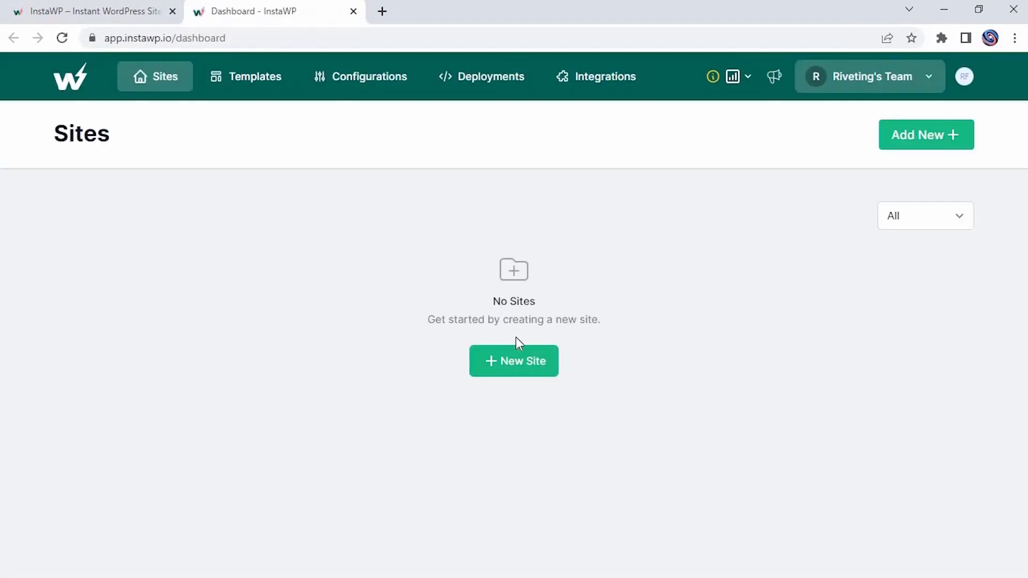
click(518, 361)
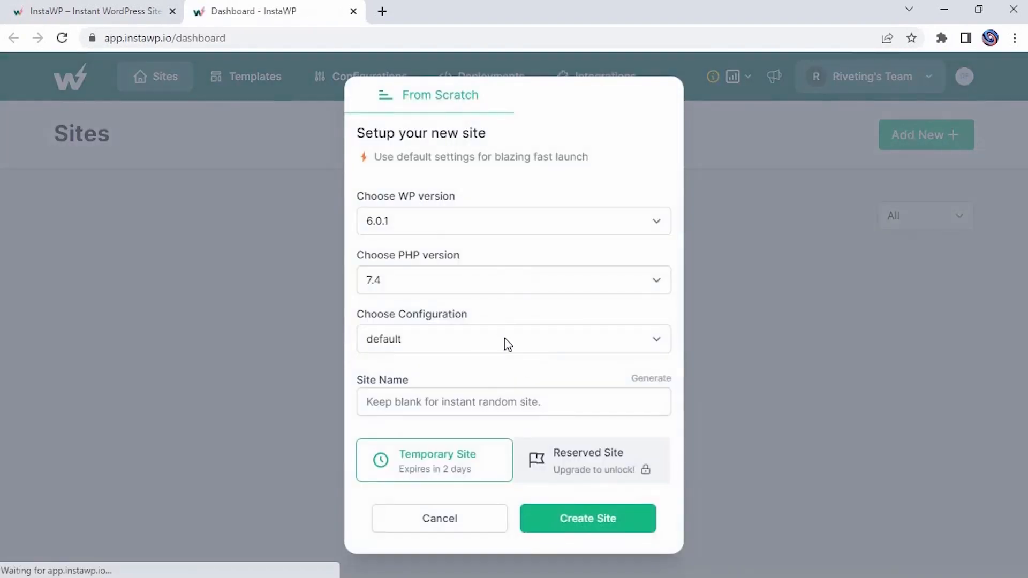
click(567, 519)
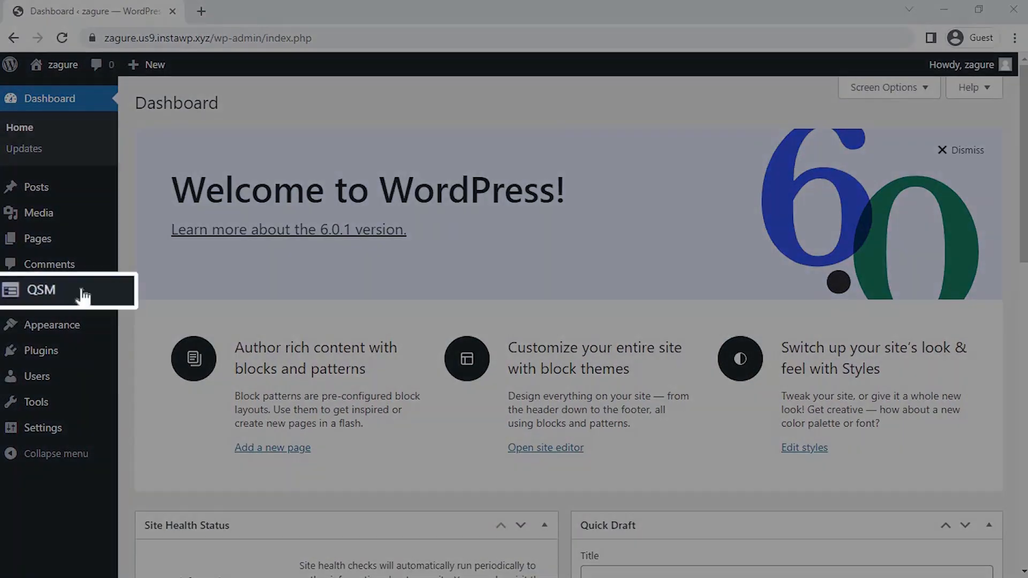
Start a new quiz in QSM's Quizzes & Surveys, keeping the Default Theme, and proceed to its quiz settings.
mouse_move(53, 290)
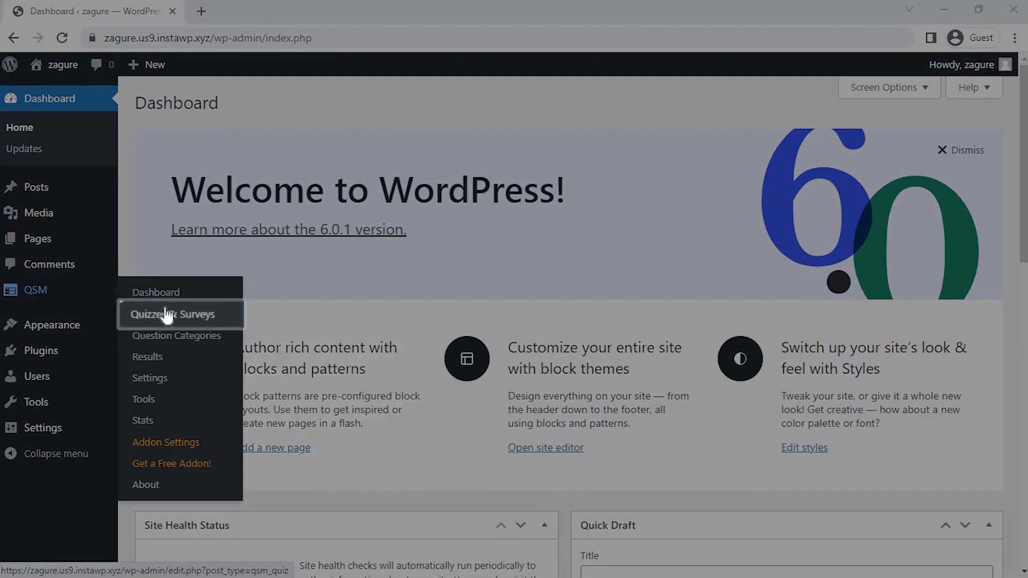
click(167, 315)
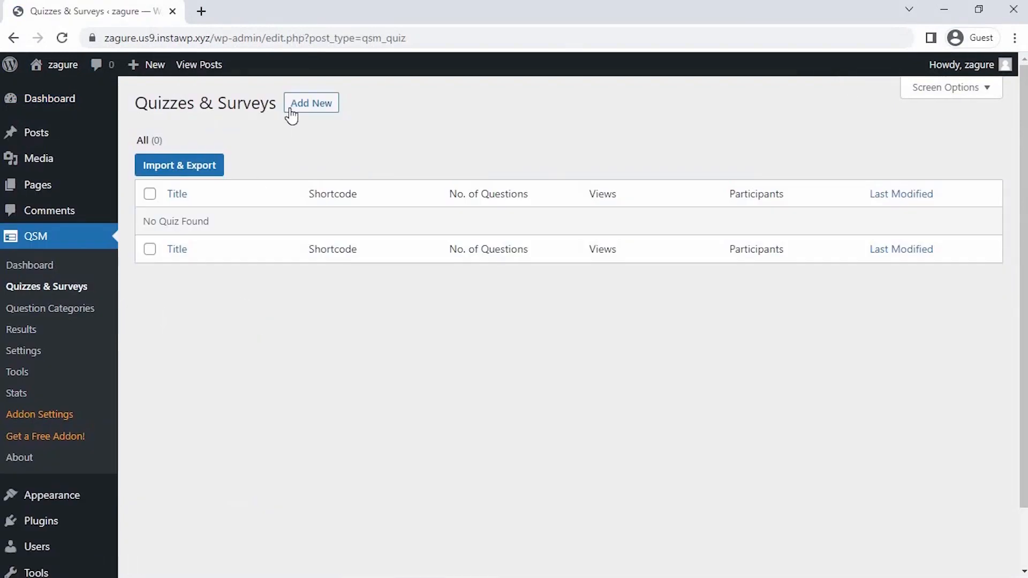
click(297, 107)
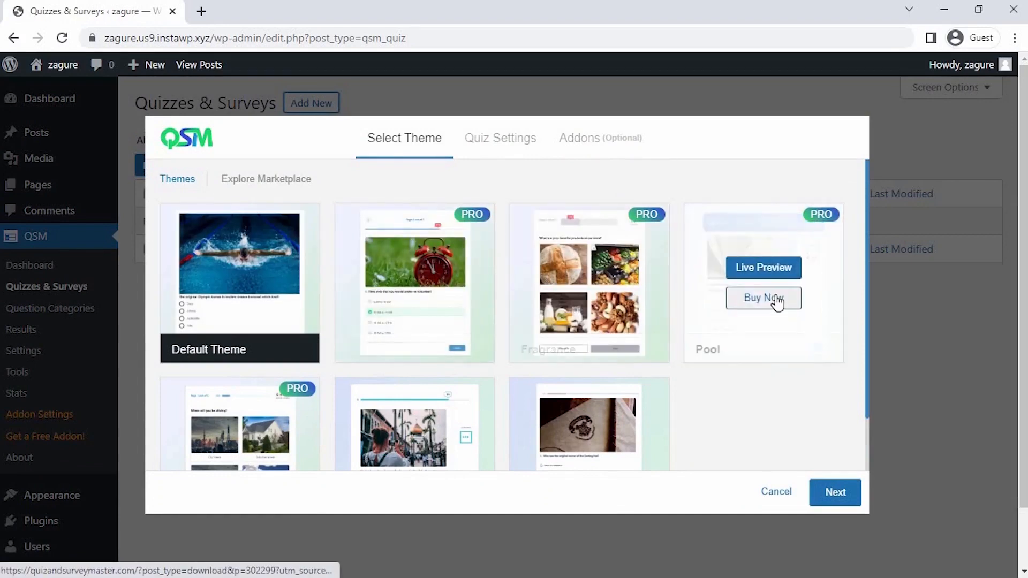
scroll(777, 300, down, 2)
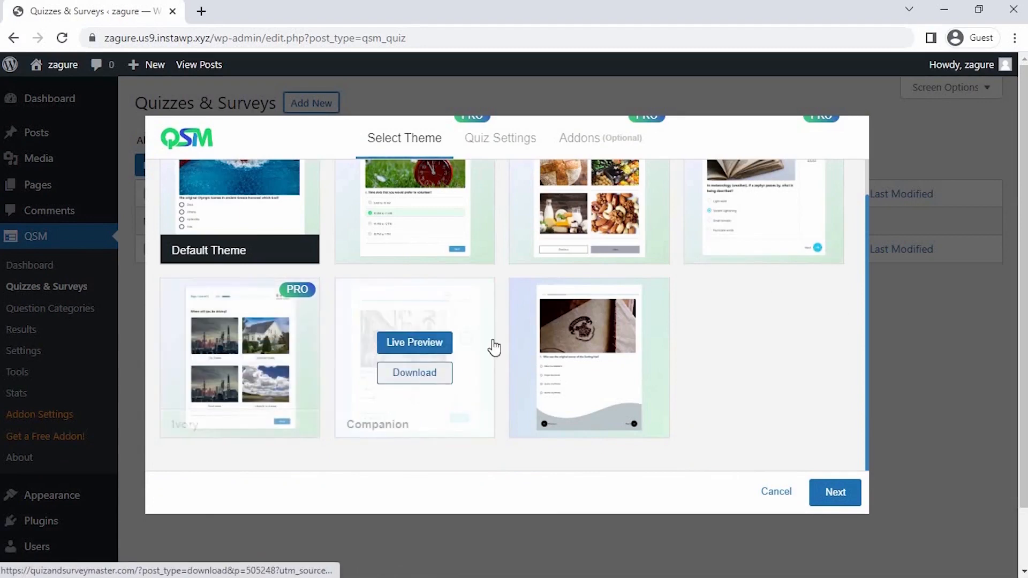
click(825, 492)
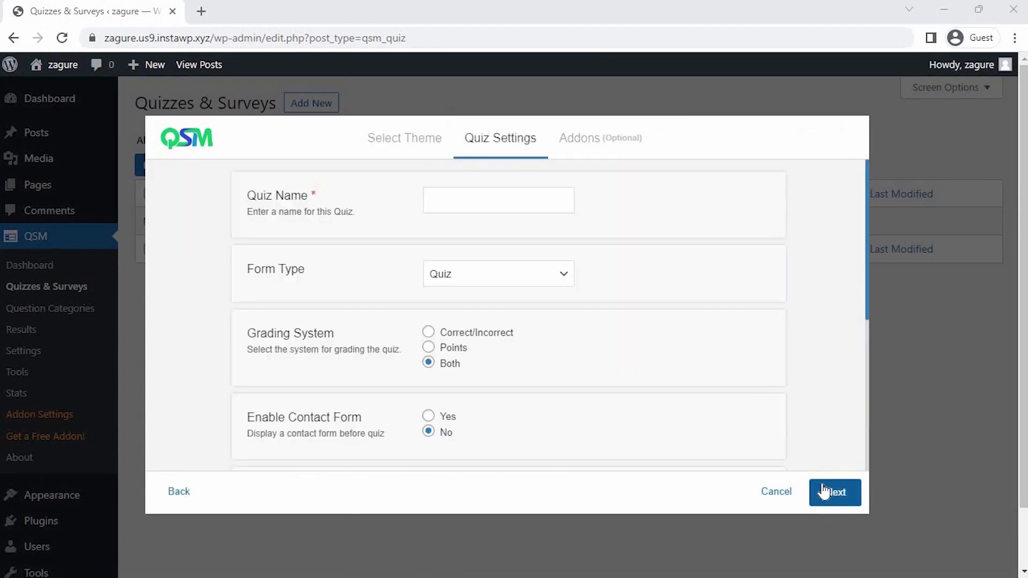
Name the quiz "Software Evaluation Survey" and set its form type to Survey.
scroll(823, 491, down, 1)
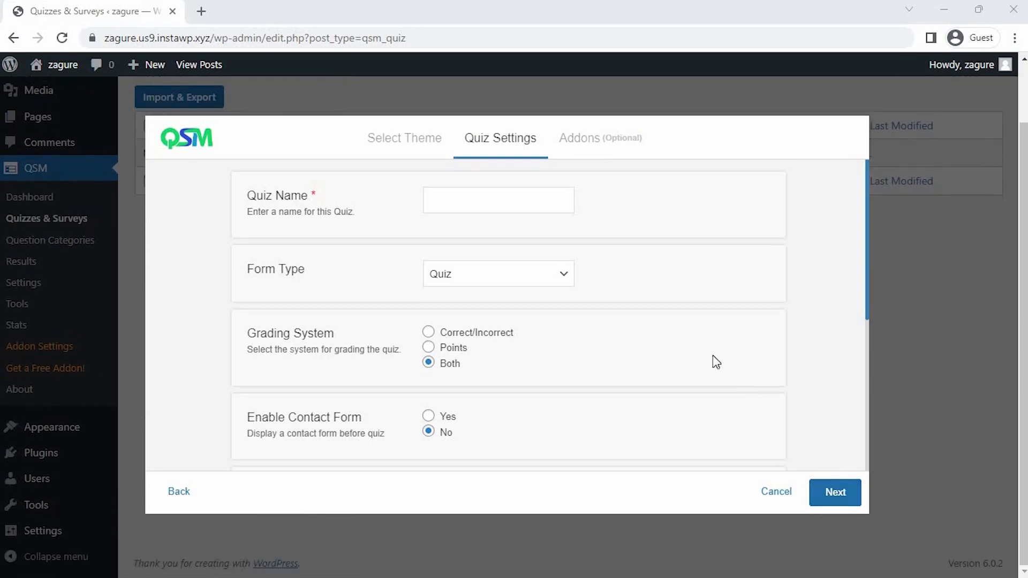
click(461, 196)
text(Software Evaluation)
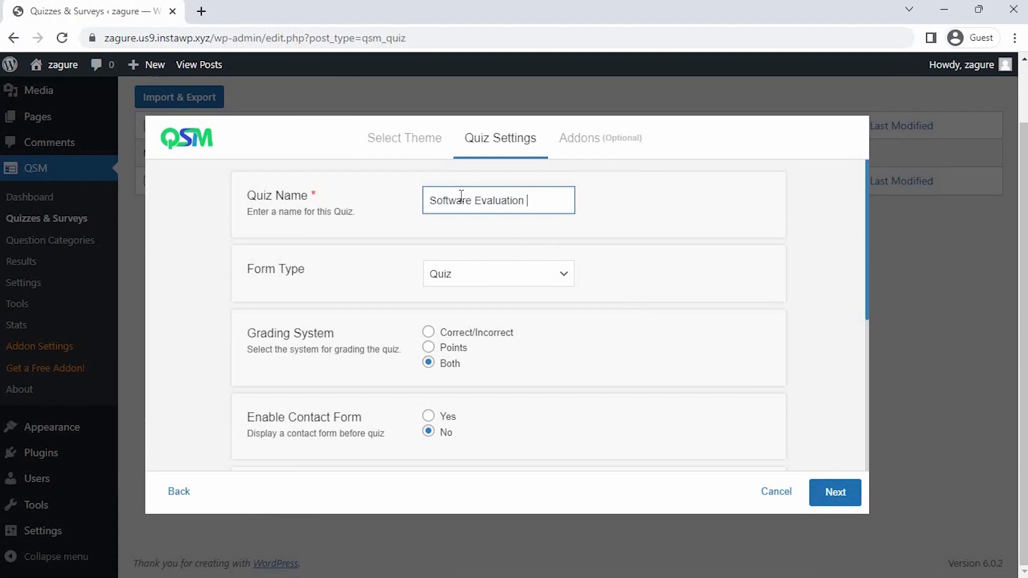
text( Survey)
click(482, 275)
click(495, 310)
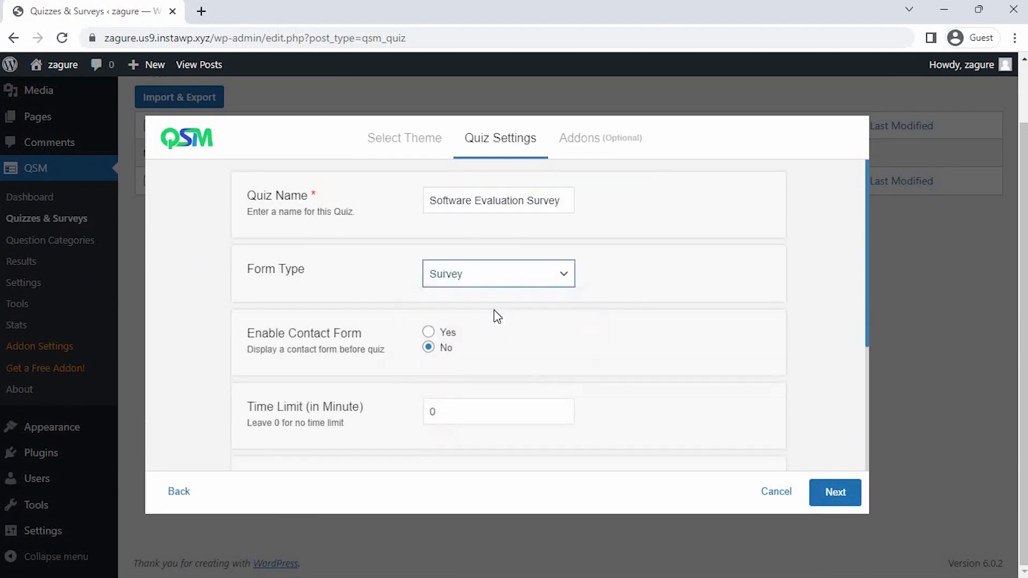
Try a time limit of 2 minutes for the survey and set it back to 0.
scroll(514, 319, down, 2)
click(562, 322)
click(561, 322)
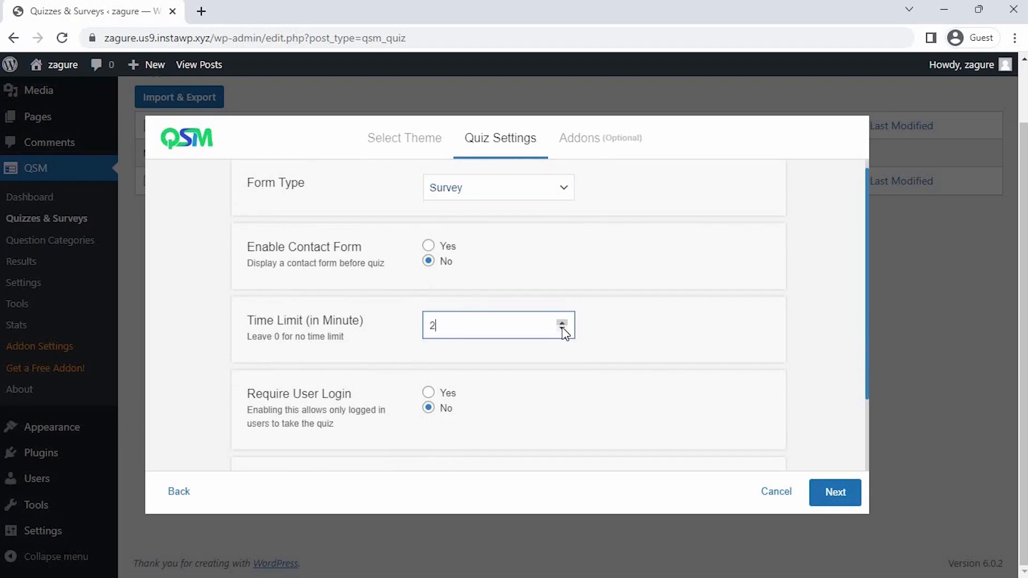
double_click(561, 329)
click(613, 326)
scroll(613, 325, up, 2)
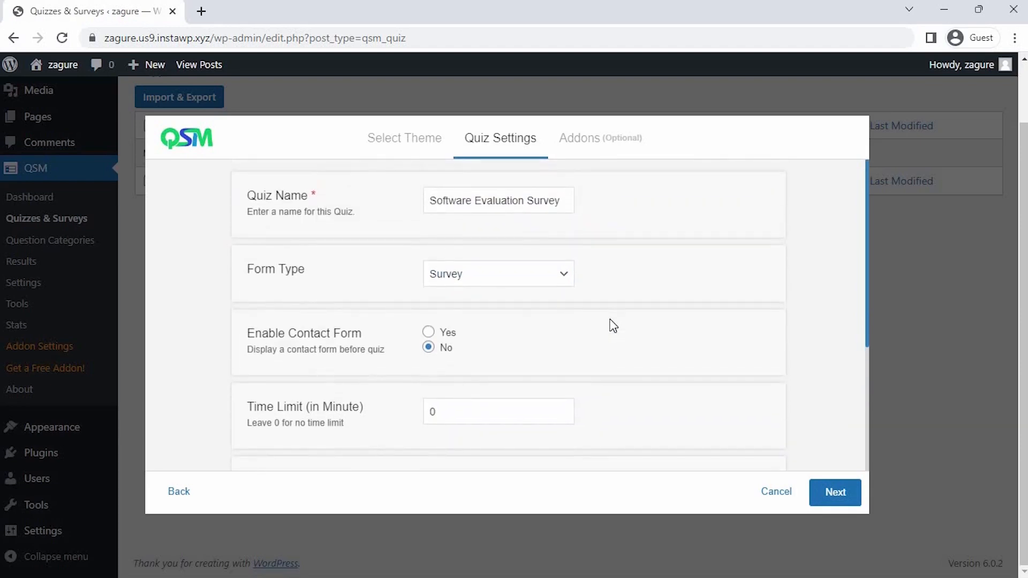
Keep the remaining survey settings at their defaults, skip the optional addons and create the survey.
scroll(624, 410, down, 5)
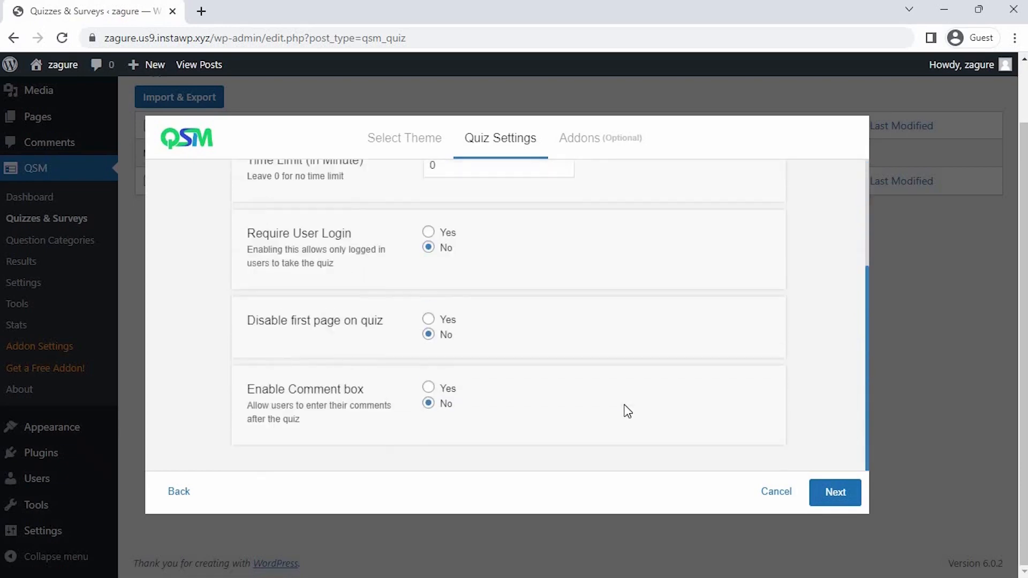
click(829, 489)
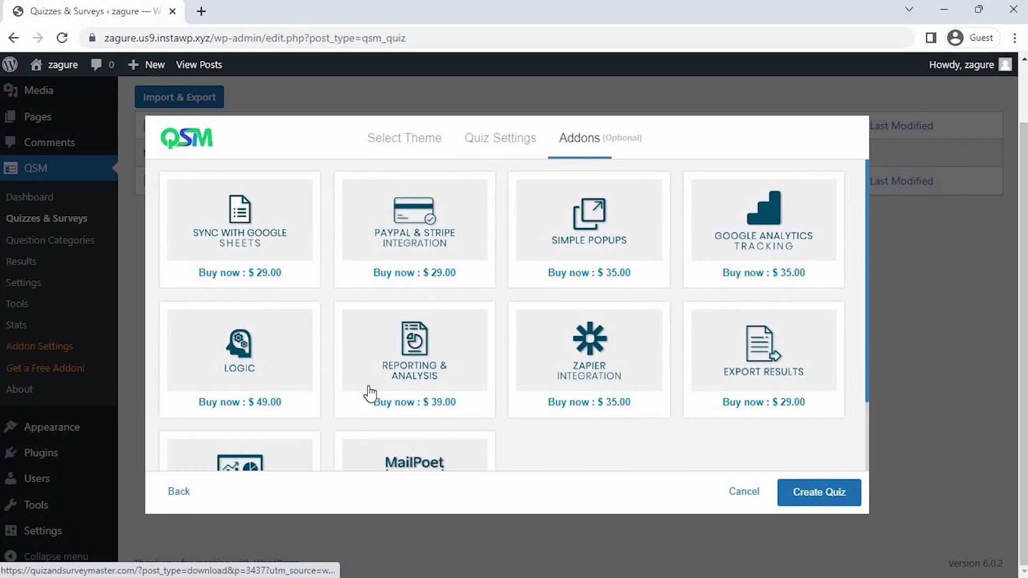
scroll(760, 384, down, 3)
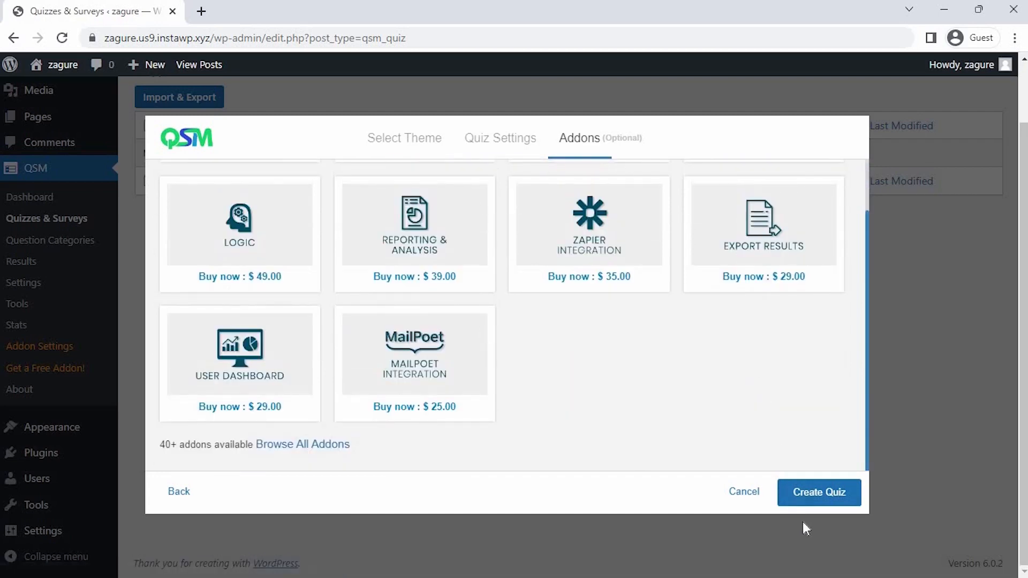
click(815, 502)
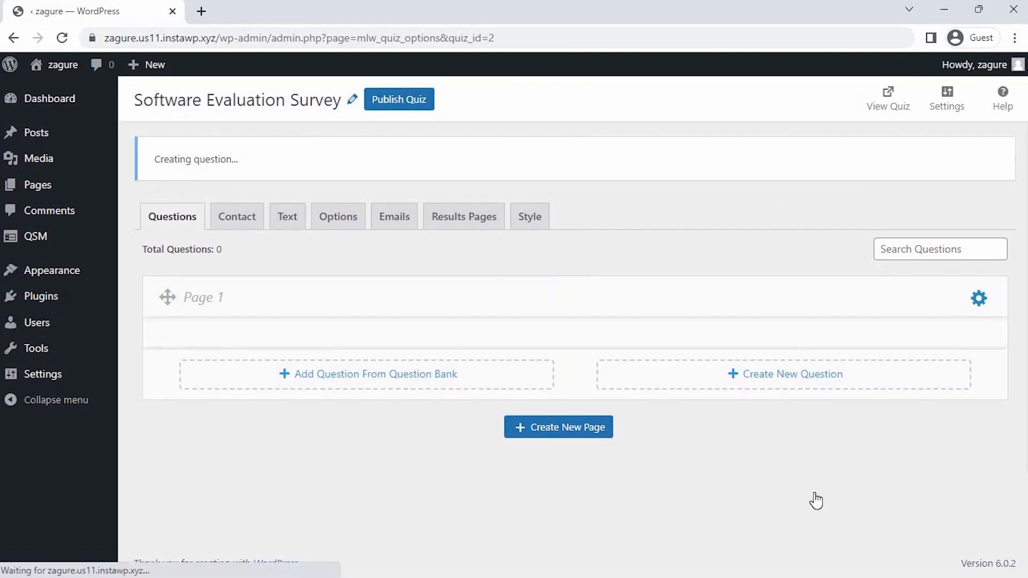
Enter "How Satisfied are you with the security of this product ?" as the first question and choose the Multiple Choice question type.
scroll(815, 495, down, 3)
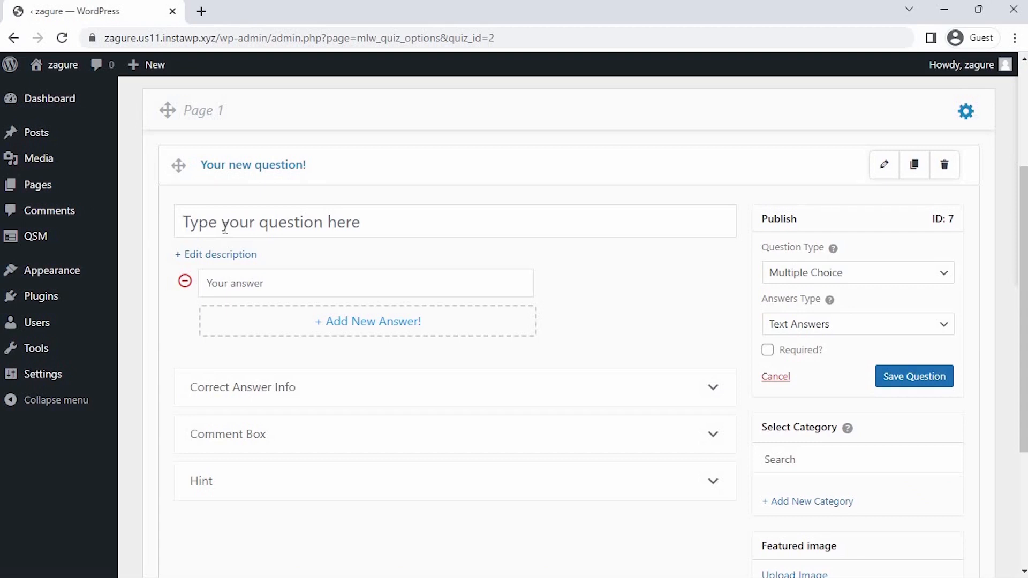
text(How Satisf)
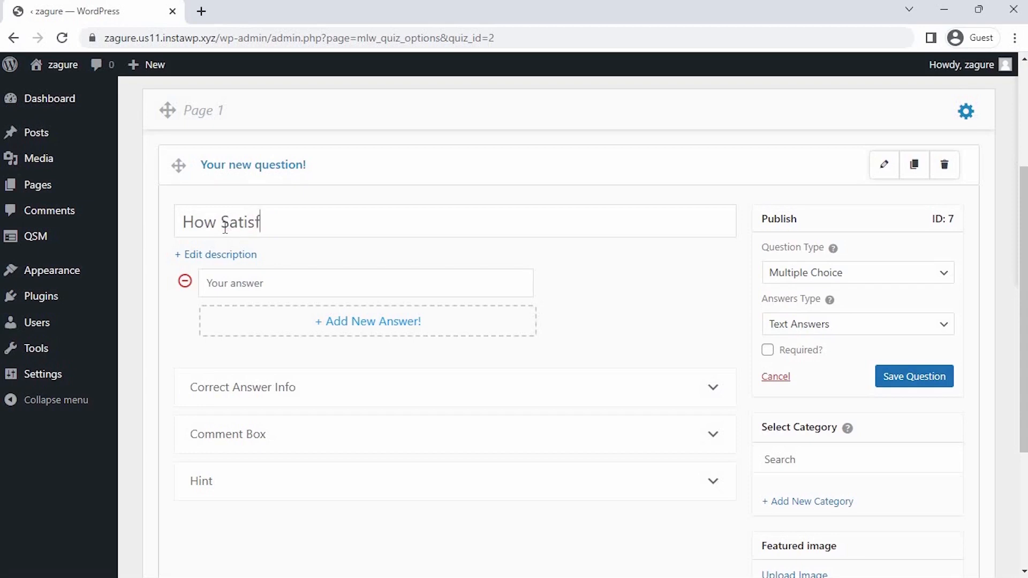
text(ied are you with the sec)
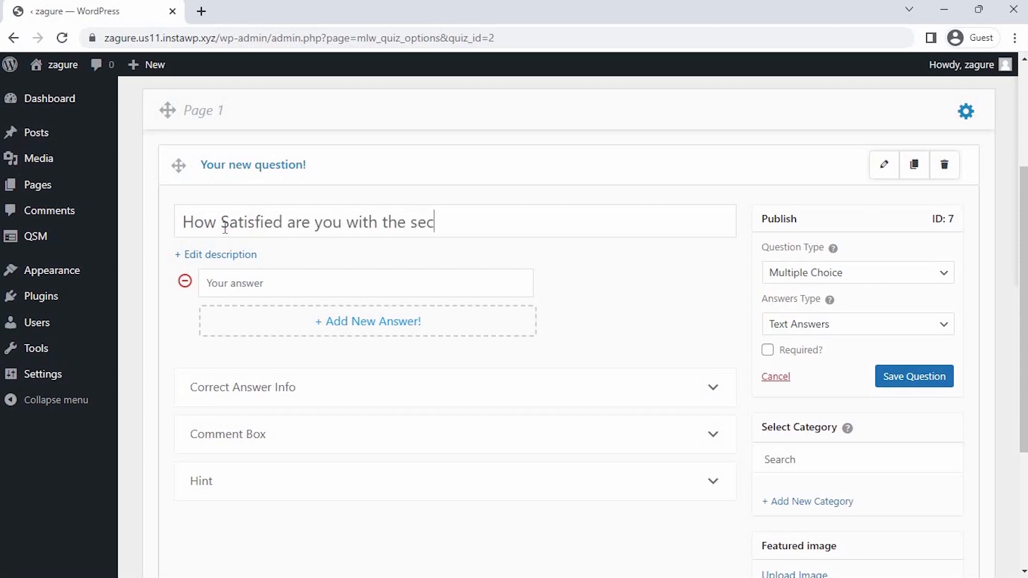
text(urity of this pro)
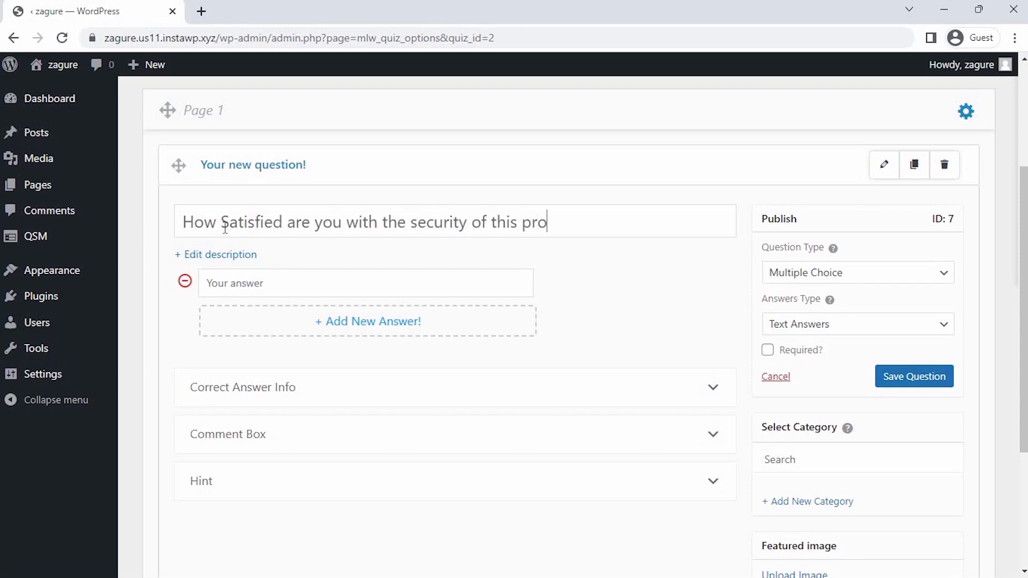
text(duct ?)
click(814, 282)
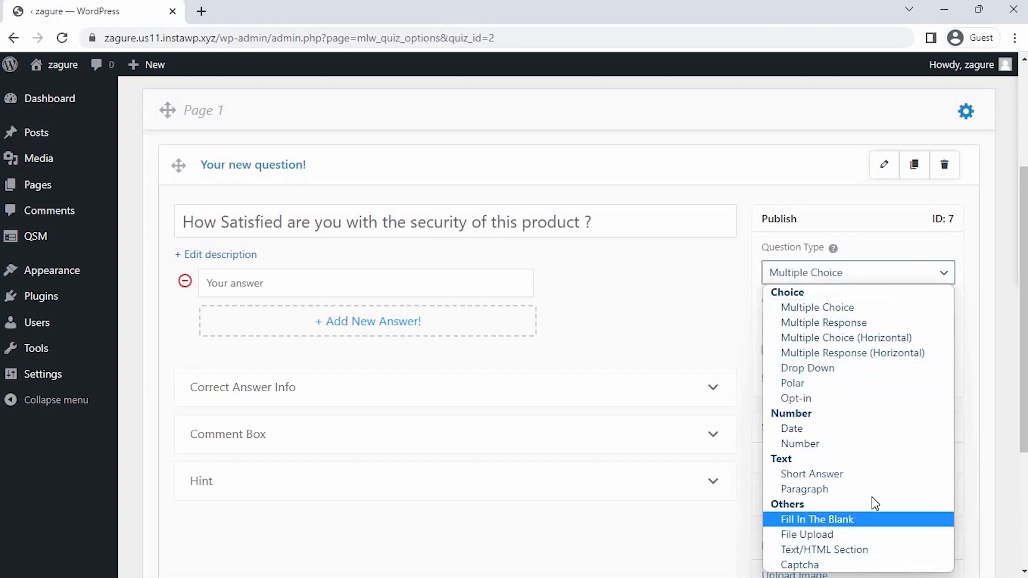
click(868, 308)
Give the security question four answers: "Very Satisfied", "Somewhat Satisfied", "Not so Satisfied" and "Not at all Satisfied".
click(383, 279)
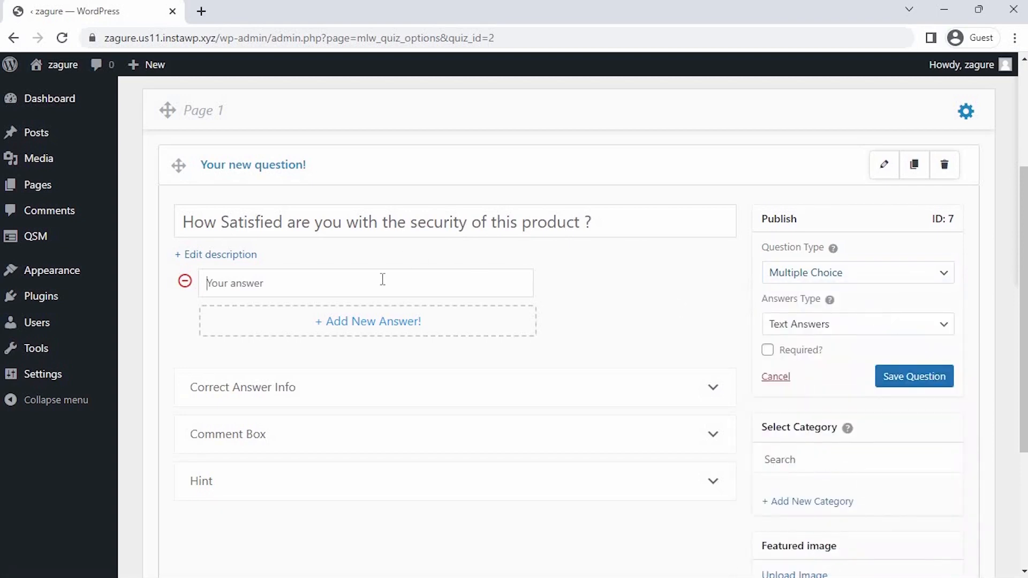
text(Very Satisfied)
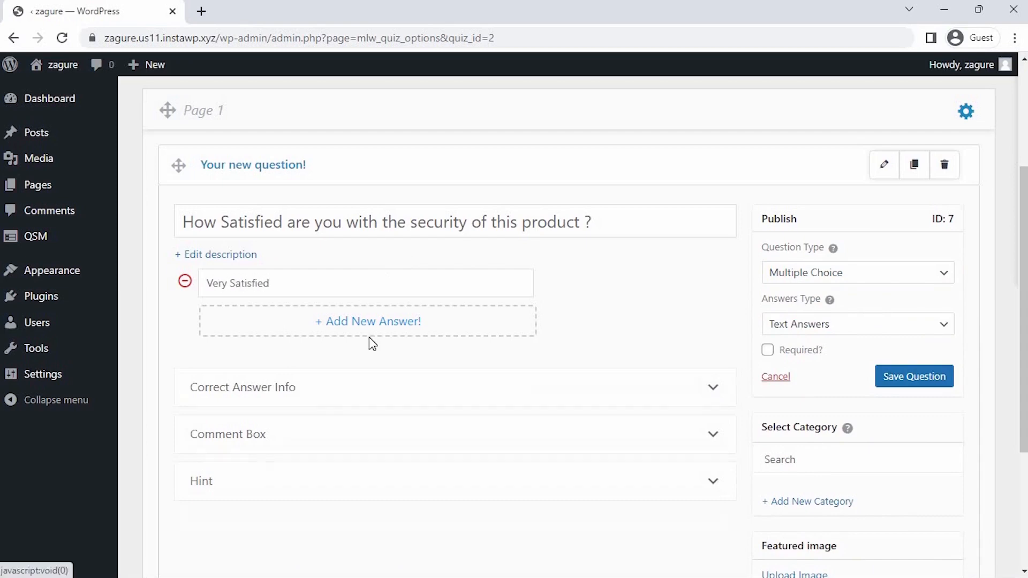
click(369, 336)
text(So)
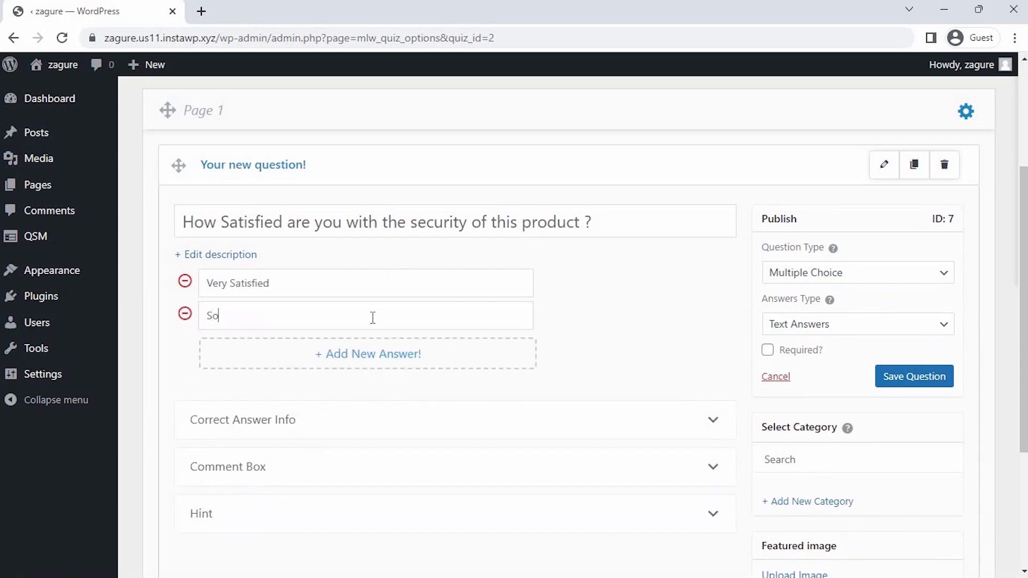
text(mewhat Satisfied)
click(380, 354)
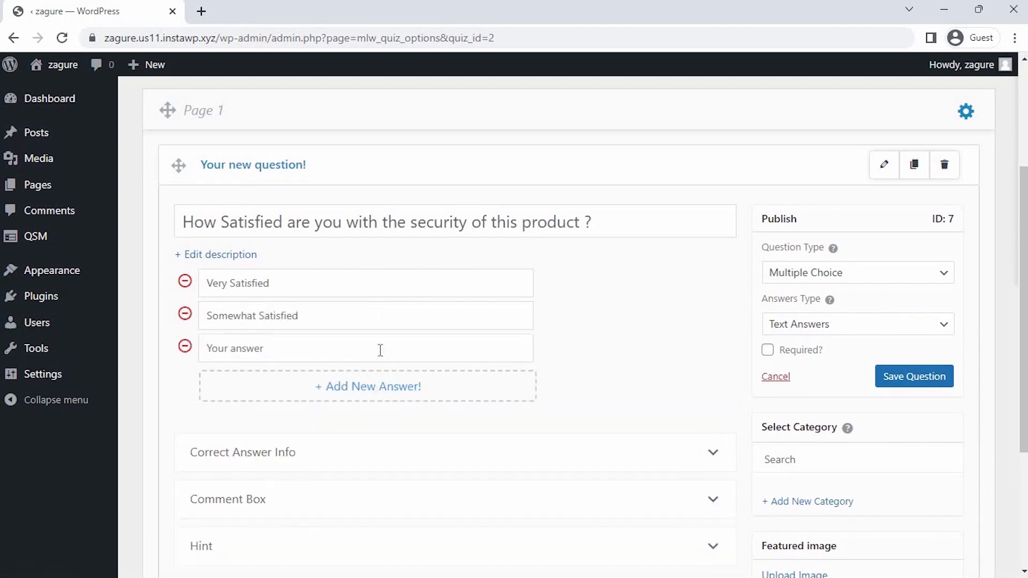
text(Not so Sato)
key(BackSpace)
text(isfiw)
click(383, 387)
text(No)
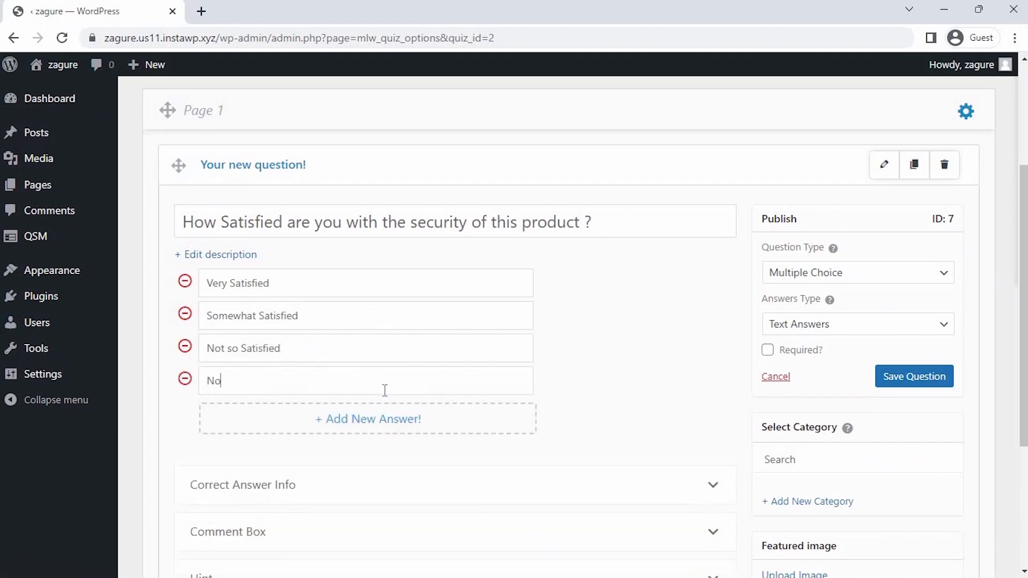
text(t at all Satisfied)
Make the security question required and save it.
click(768, 350)
click(885, 377)
click(885, 377)
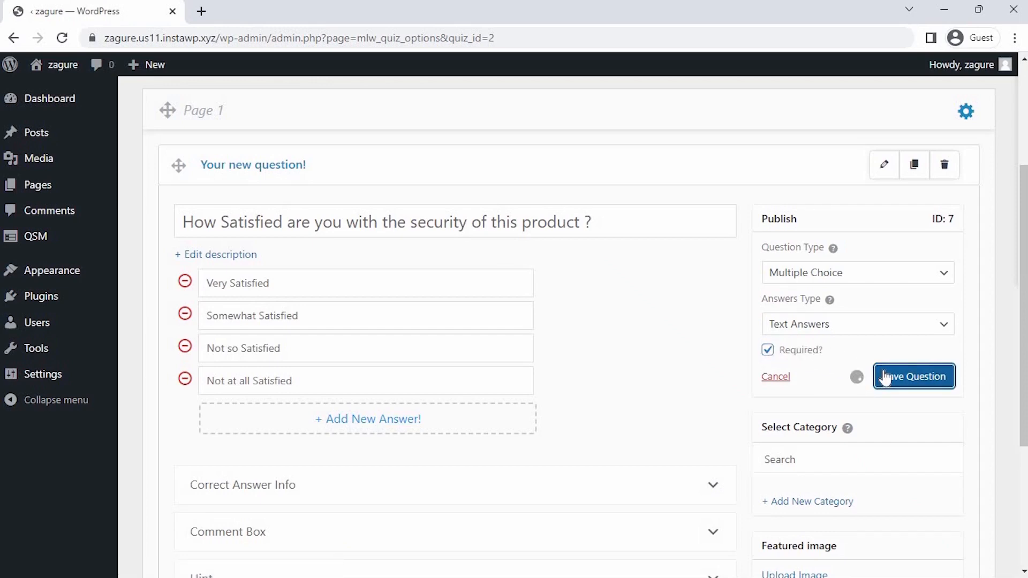
Add a second Multiple Choice question reading "How satisfied are you with the ability to Integrate other software with this software ?".
scroll(883, 377, down, 5)
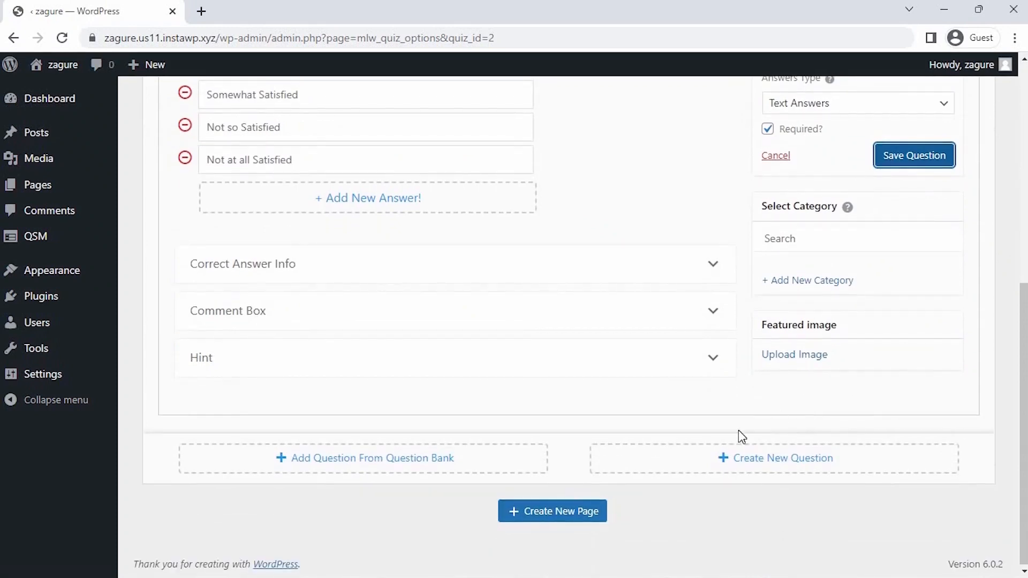
click(678, 469)
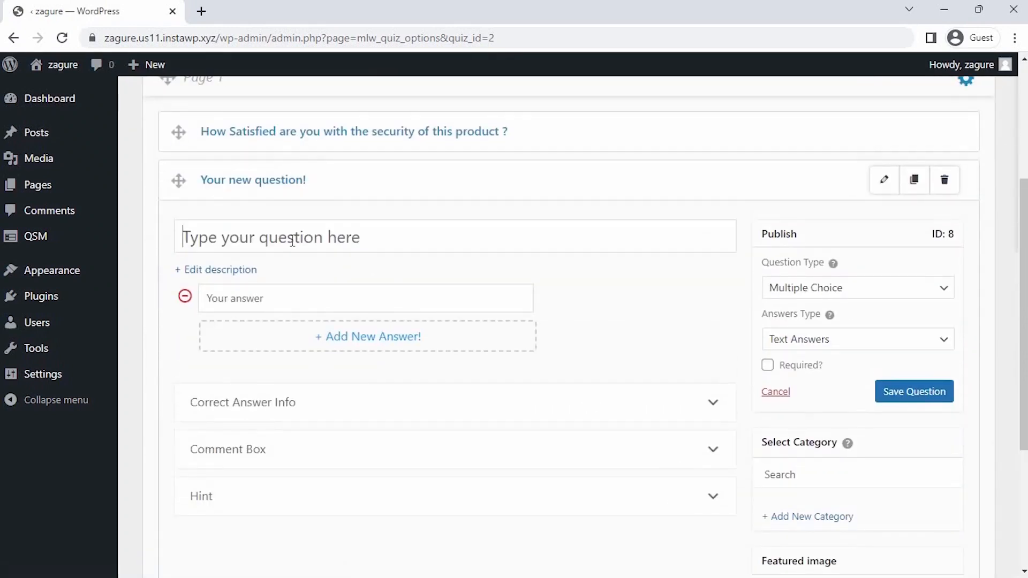
text(How satisfie)
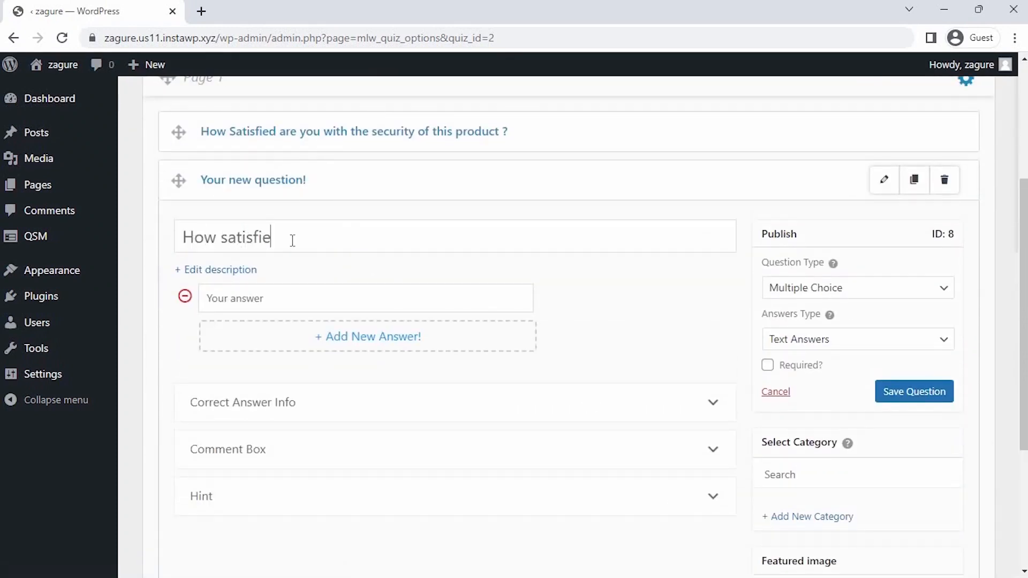
text(d are you with the ability to)
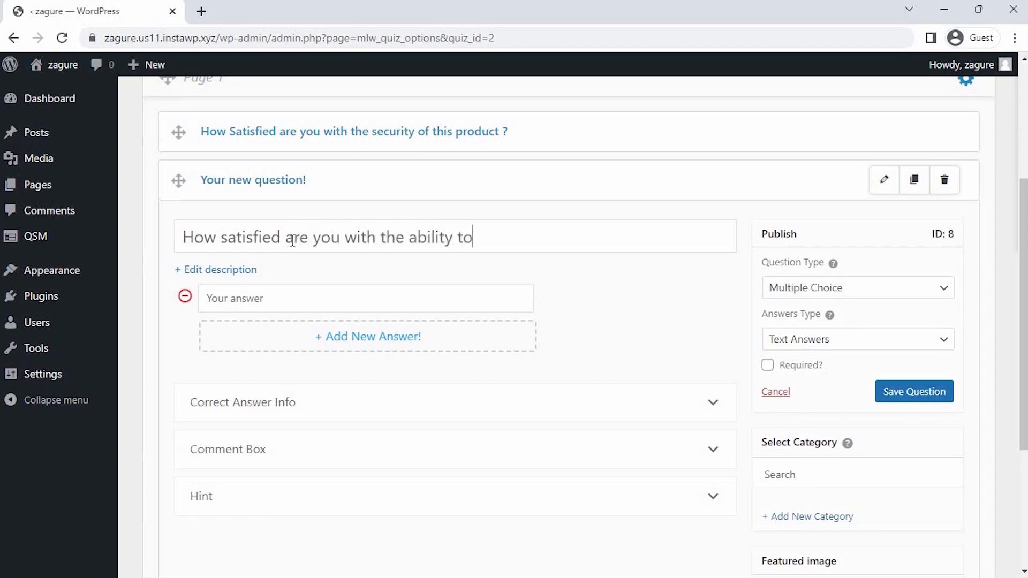
text( lntegrate o)
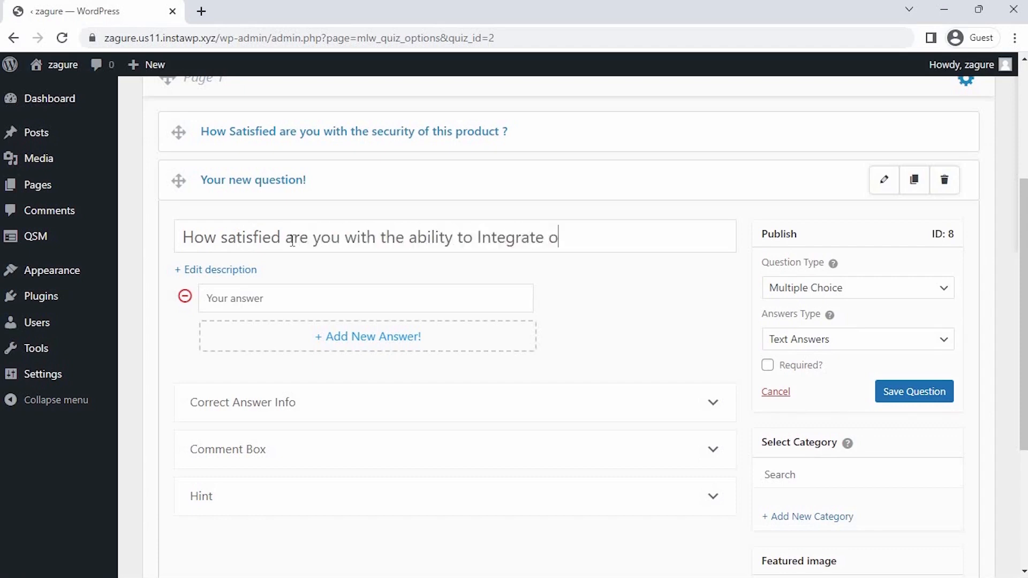
text(ther softwa)
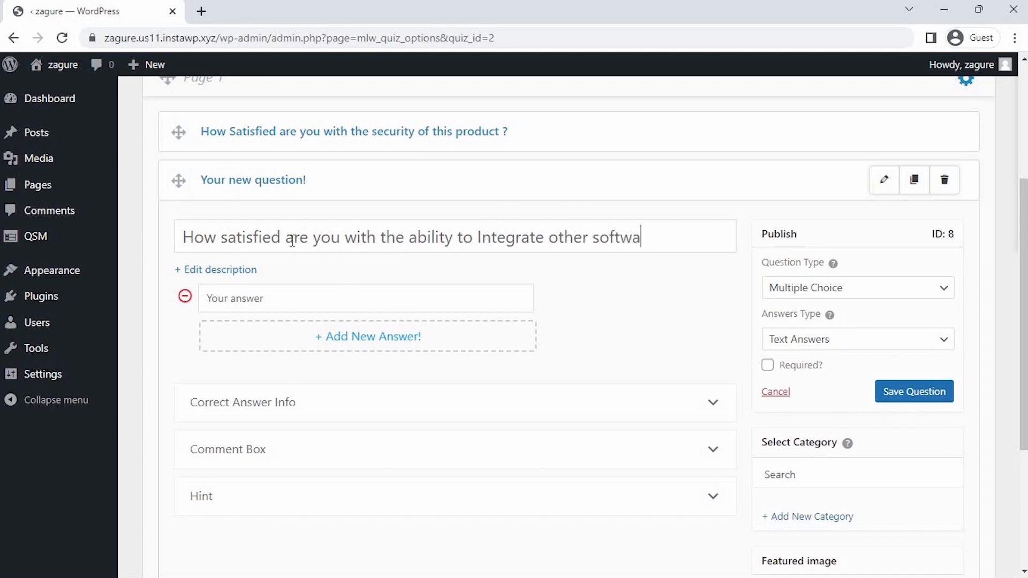
text(re with this softw)
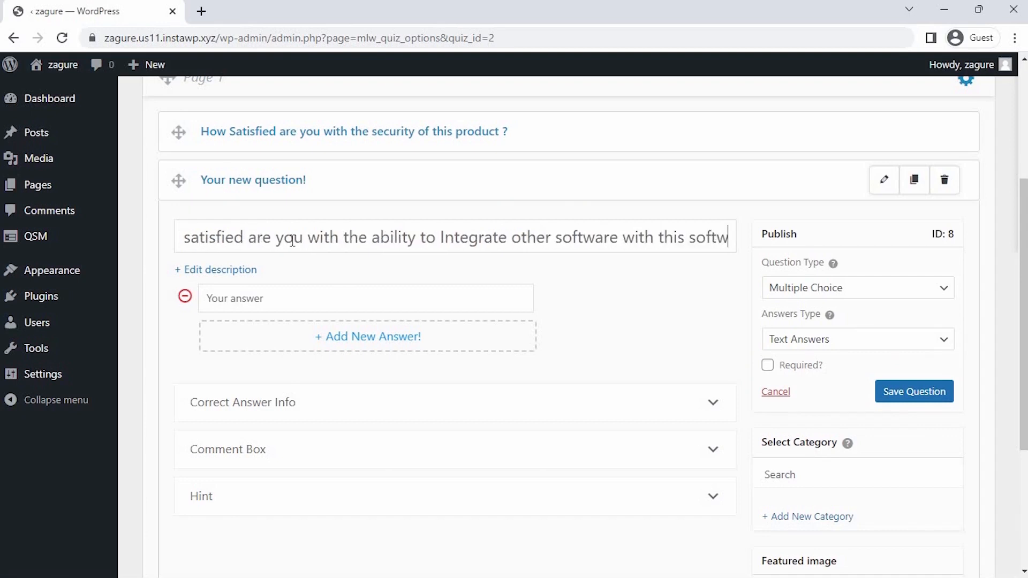
text(are ?)
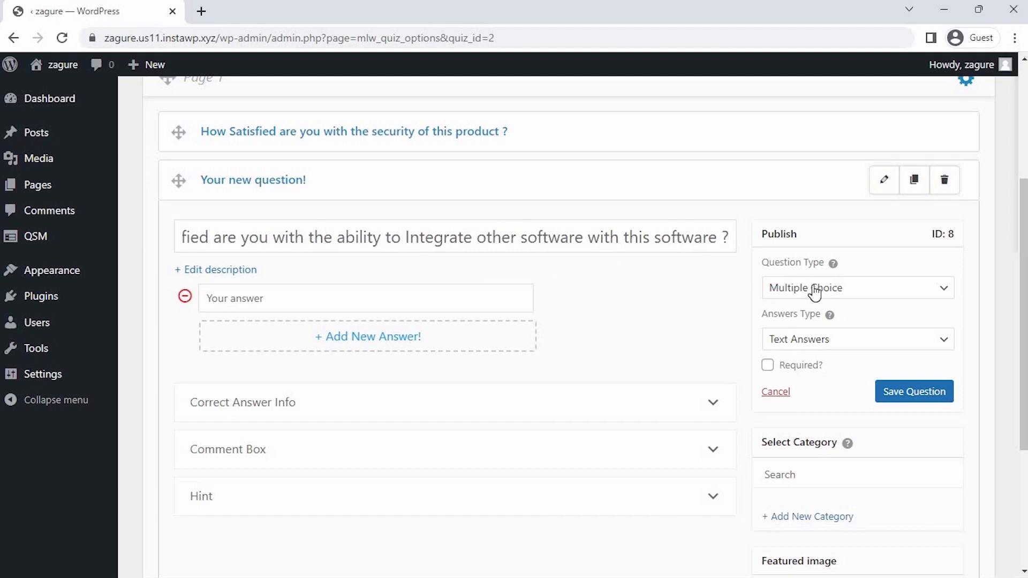
click(812, 294)
click(823, 324)
Give the integration question the answers "Very Satisfied", "Somewhat Satisfied" and "Not so Satisfied", make it required and save it.
click(264, 305)
text(Very )
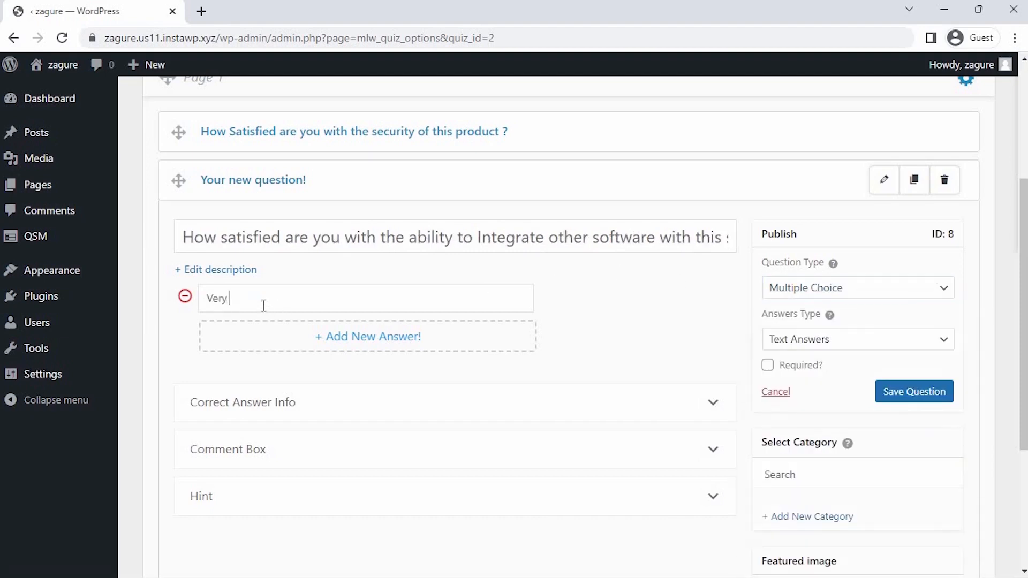
text(Satisfied)
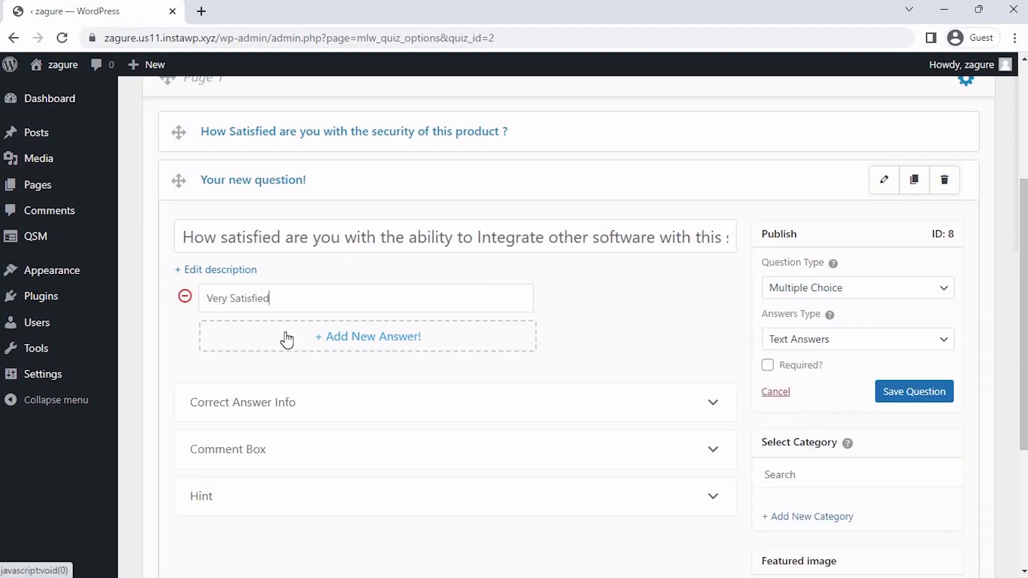
click(286, 337)
text(Somewhat)
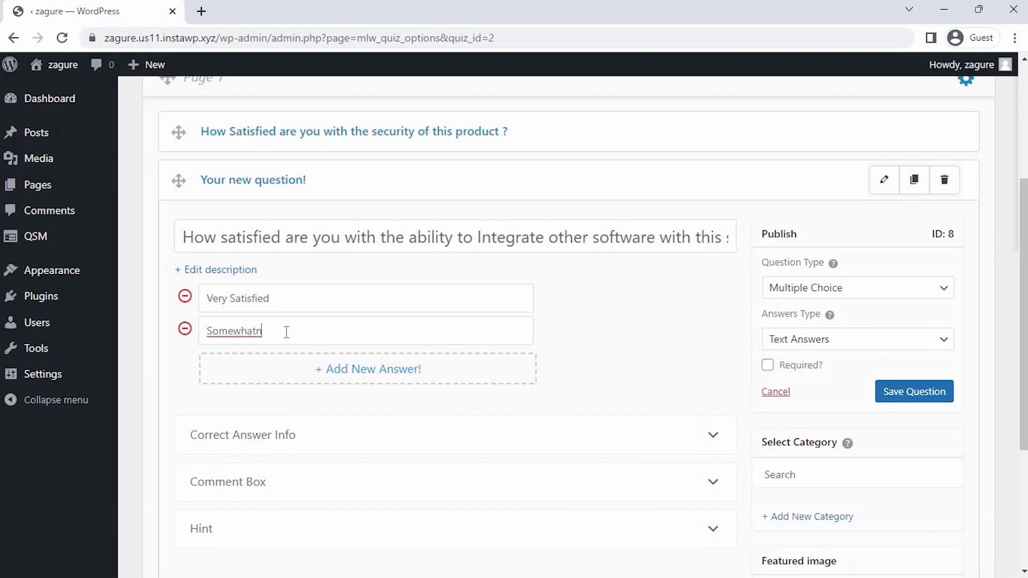
text( Satisfied)
click(292, 369)
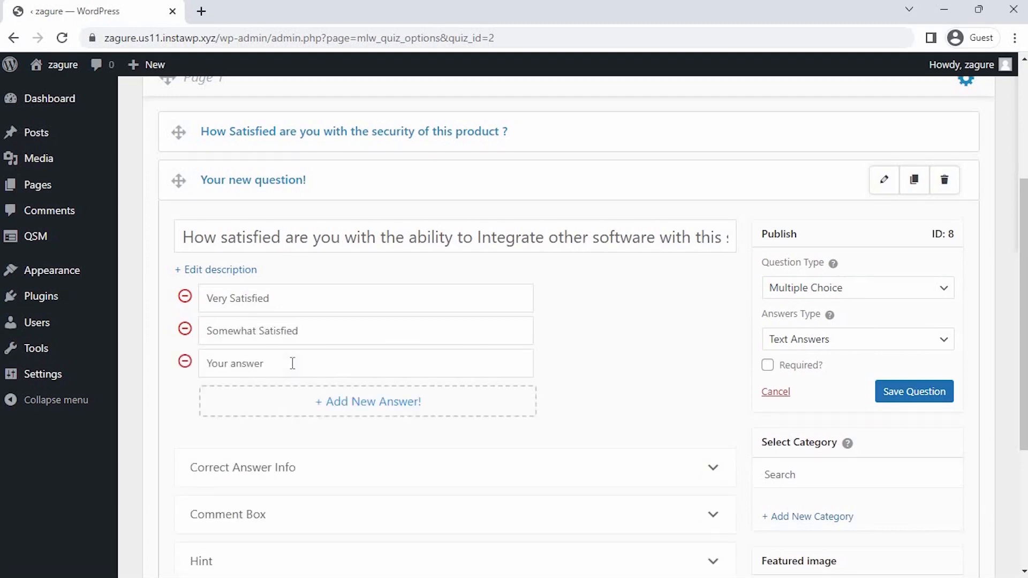
text(Not so Satisfied)
click(815, 366)
click(918, 407)
Add a third Multiple Choice question reading "How satisfied are you with the look and feel of the software ?".
scroll(771, 469, down, 4)
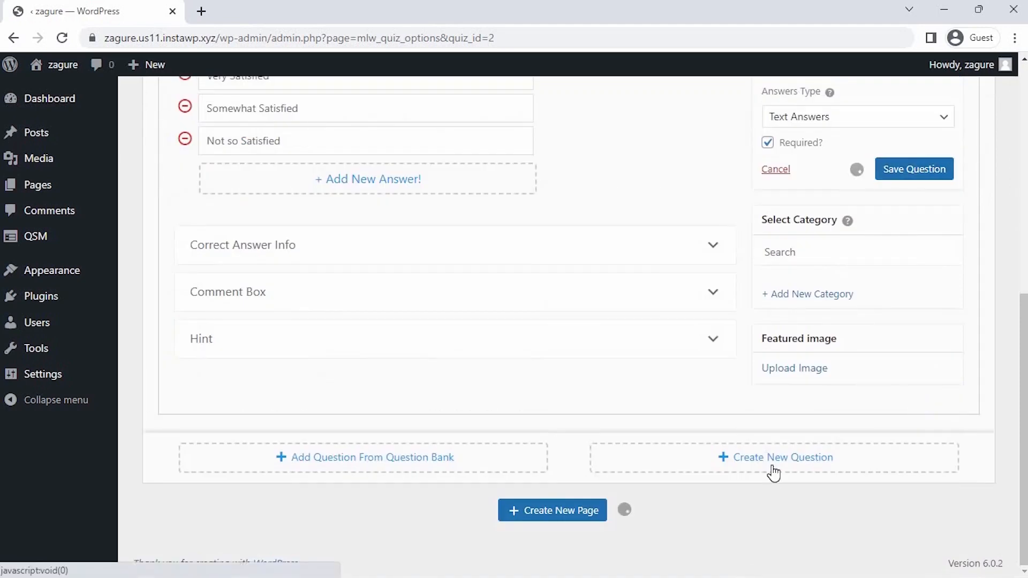
click(771, 468)
text(How )
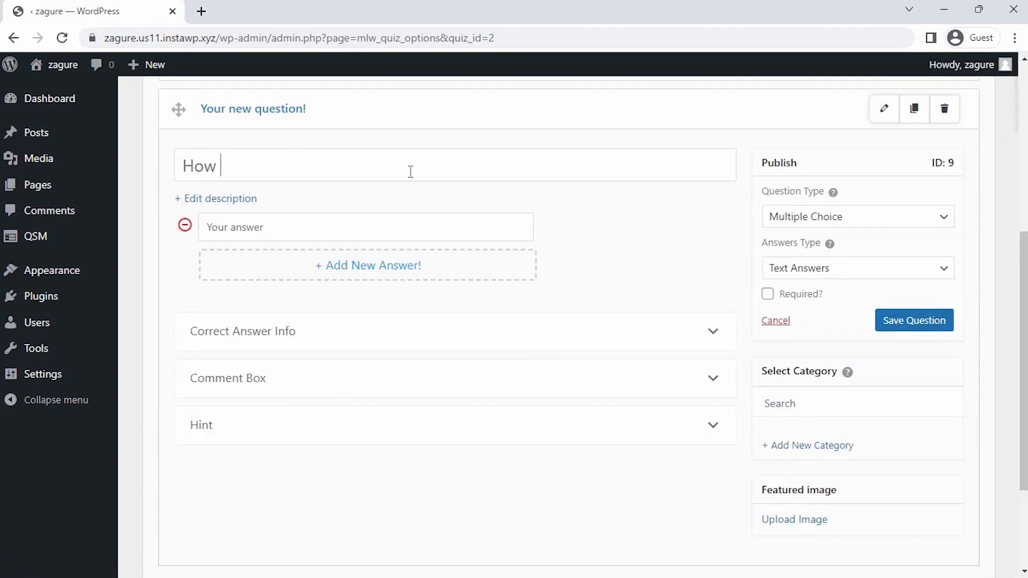
text(satisfied are you with the look)
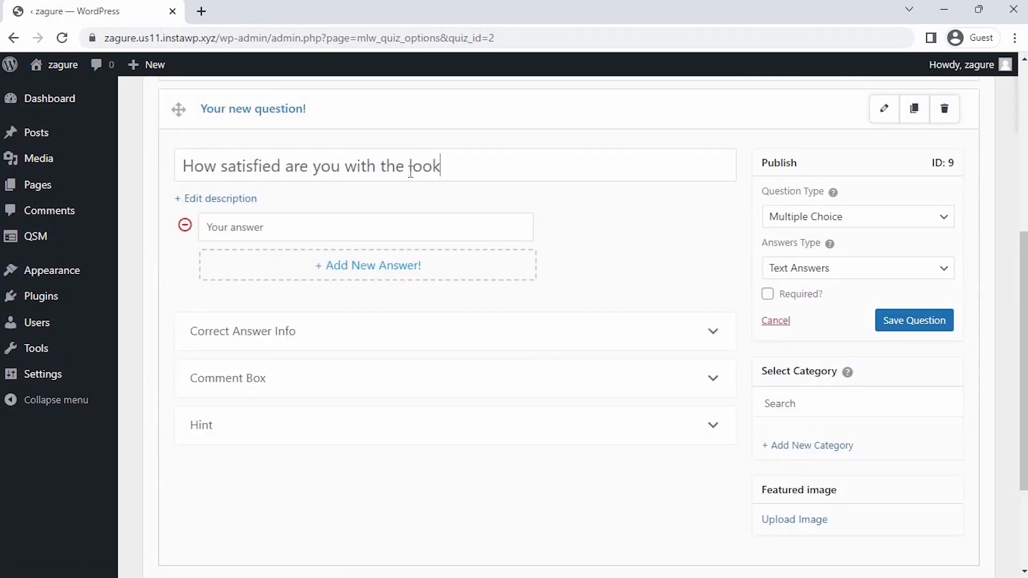
text( and feel of the software ?)
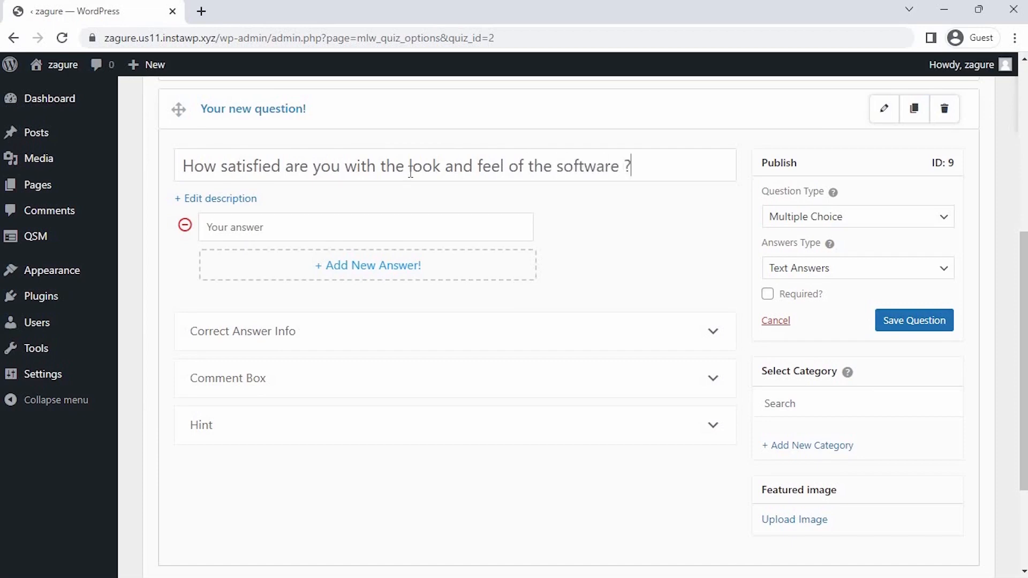
click(839, 217)
click(840, 251)
Give the look-and-feel question the answers "Very satisfied", "Somewhat satisfied", "Not so satisfied" and "Not at all satisfied", and save it.
click(352, 231)
text(Very satisfied)
click(352, 265)
text(Some)
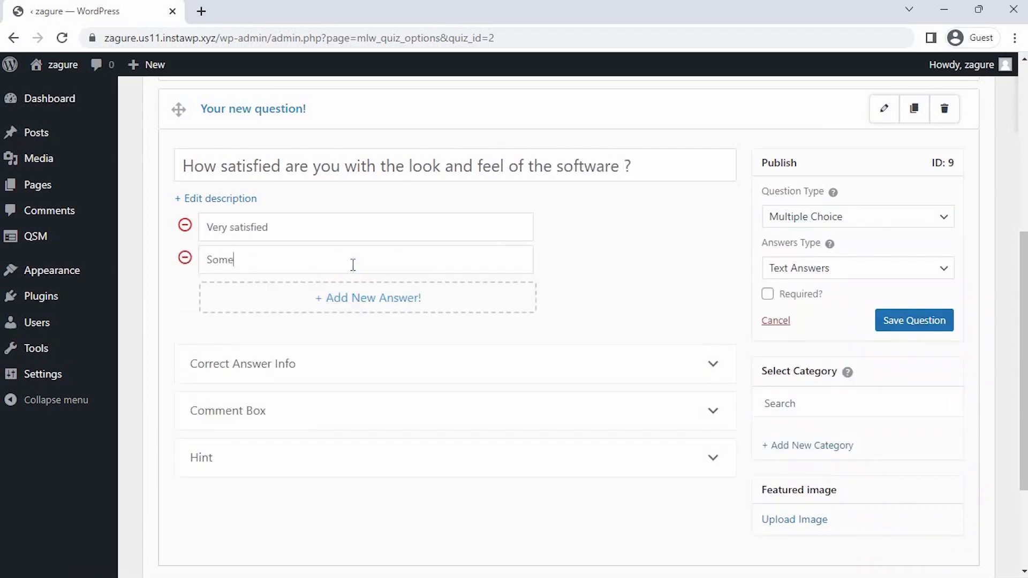
text(what satisfied)
click(355, 301)
text(Not so satisfied)
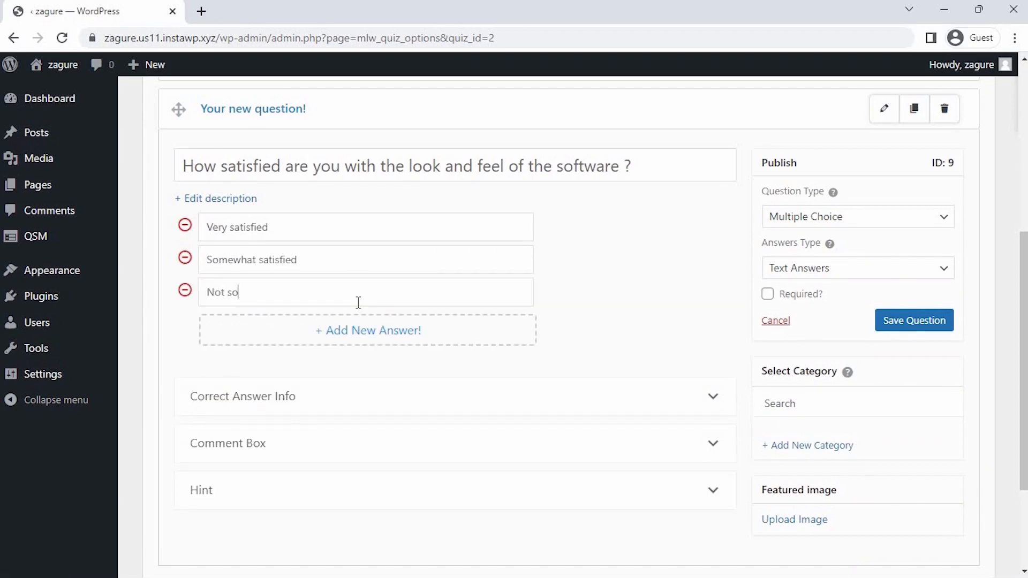
click(360, 322)
text(Not a)
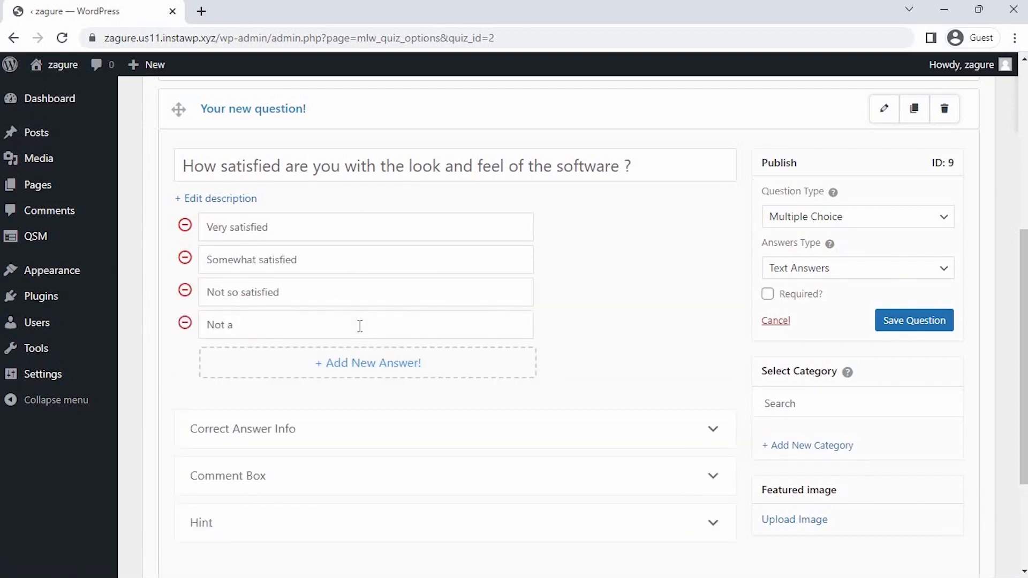
text(t all satisfied)
click(908, 319)
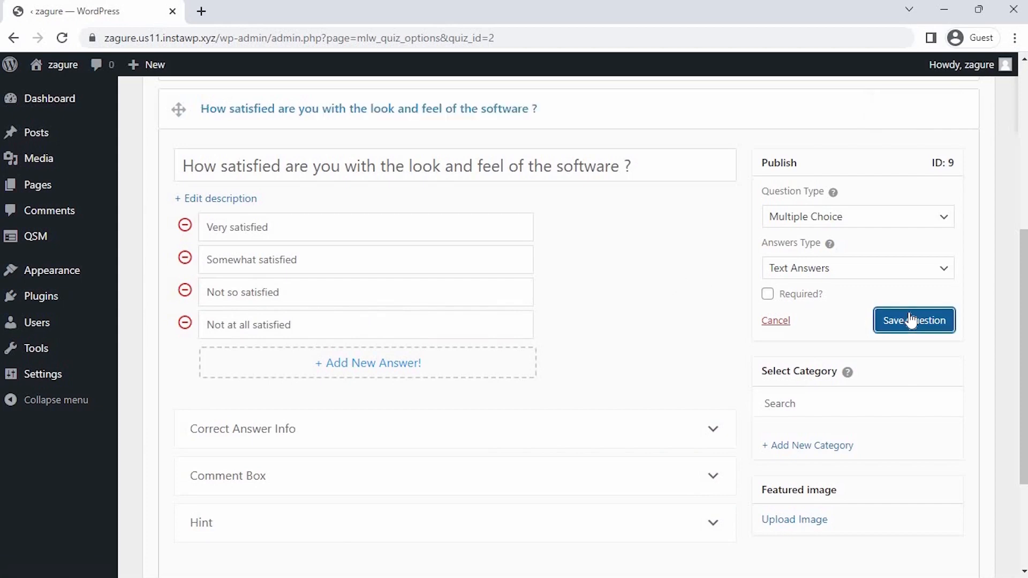
Add a fourth Multiple Choice question reading "How satisfied are you with th value for money of this software ?".
scroll(815, 475, down, 3)
click(817, 475)
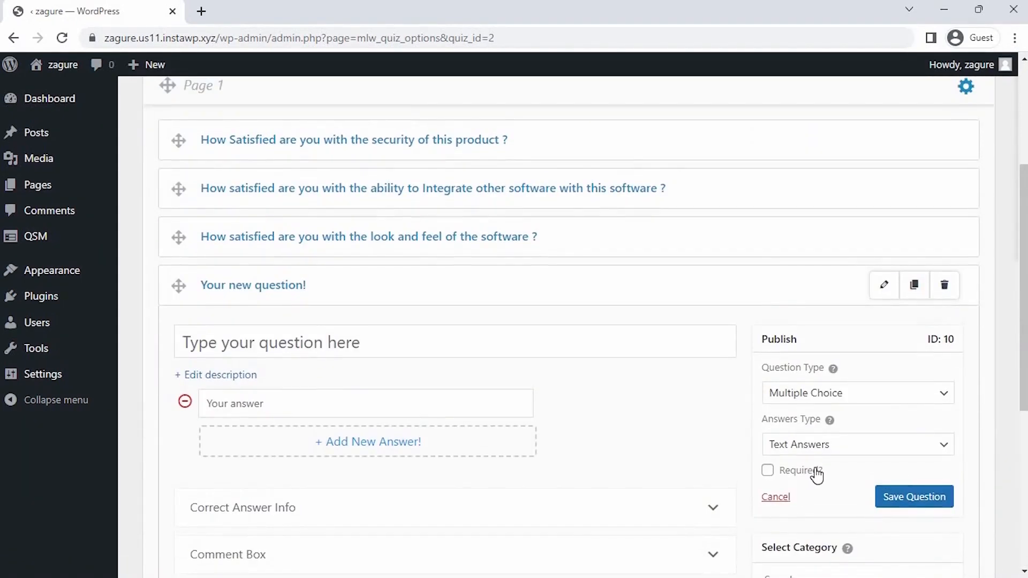
text(How)
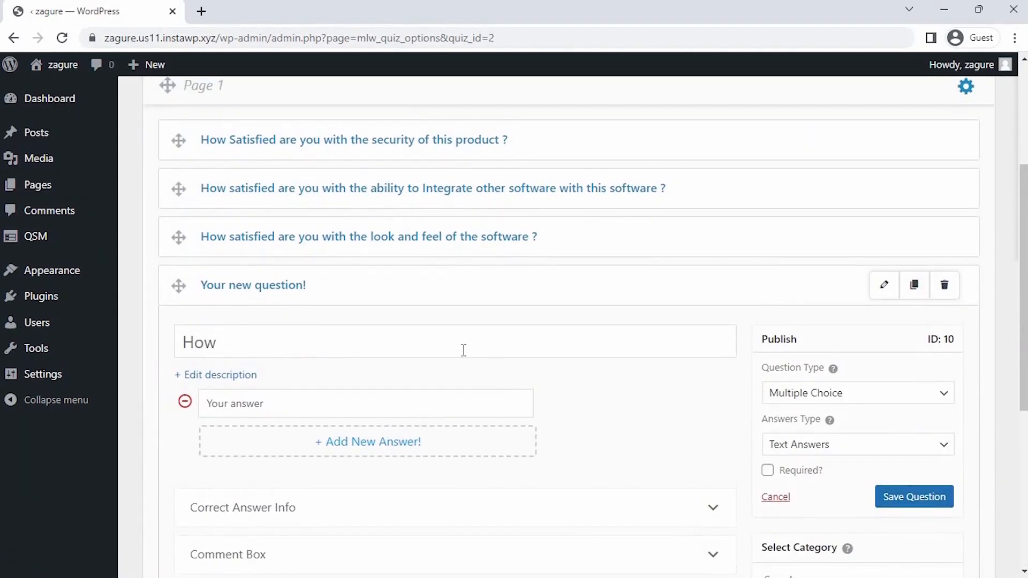
text( satisfied are yo)
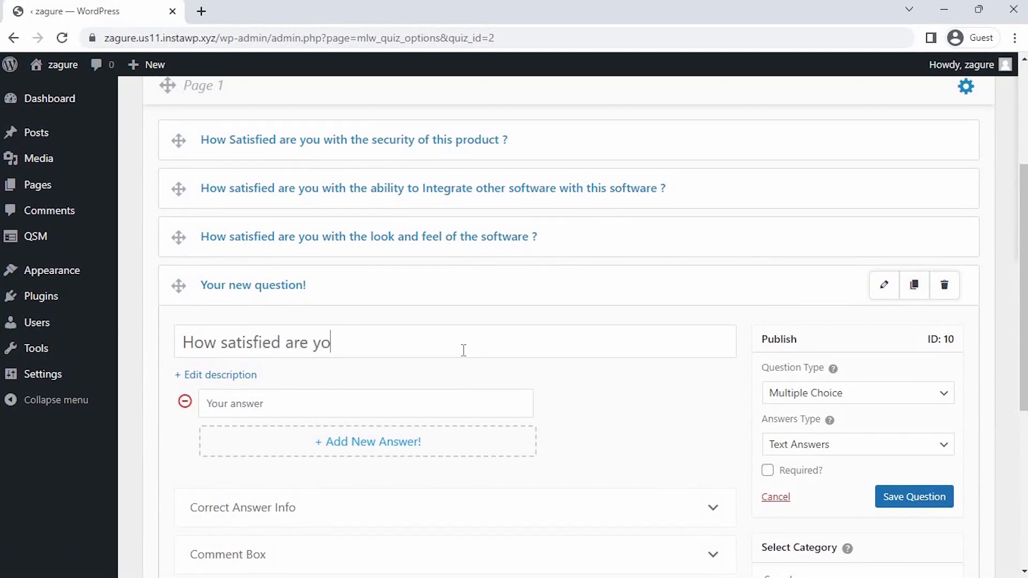
text(u with th valu)
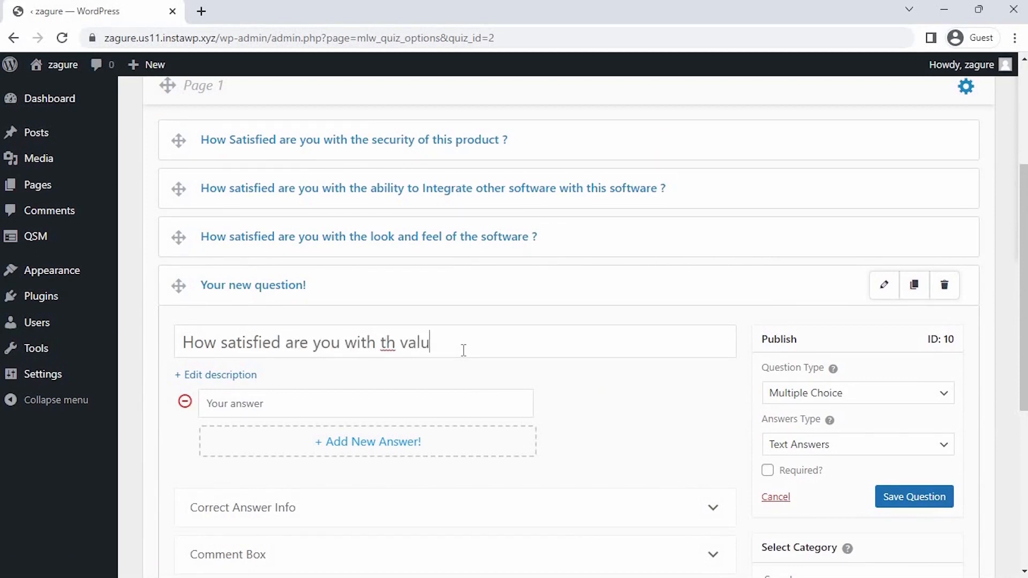
text(e for money of )
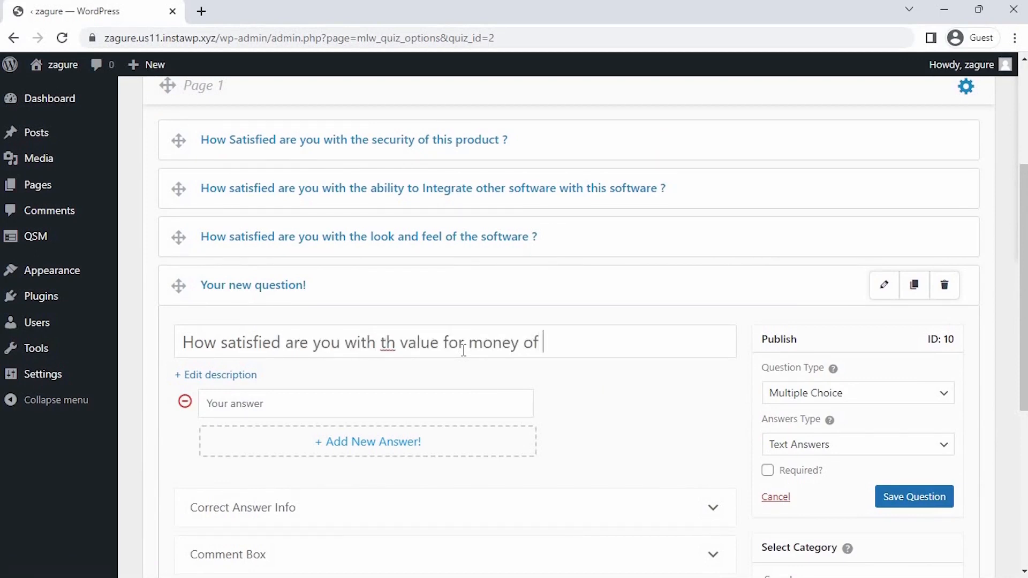
text(this software ?)
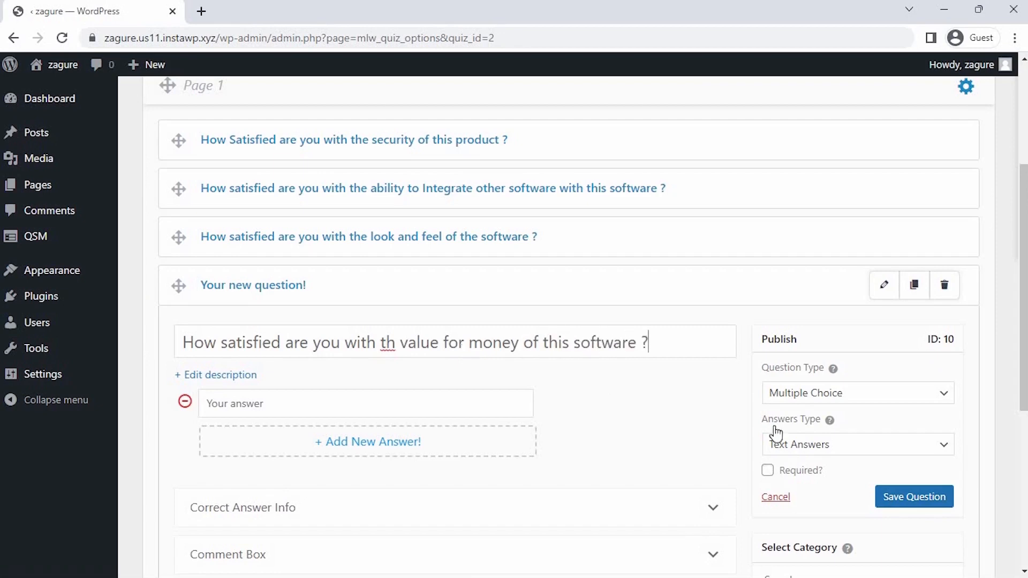
click(851, 399)
click(818, 117)
Give the value-for-money question the answers "Very Satisfied", "Somewhat satisfied", "Not so satisfied" and "Not at all satisfied", make it required and save it.
click(415, 410)
text(Very Satisfied)
click(405, 443)
text(Som)
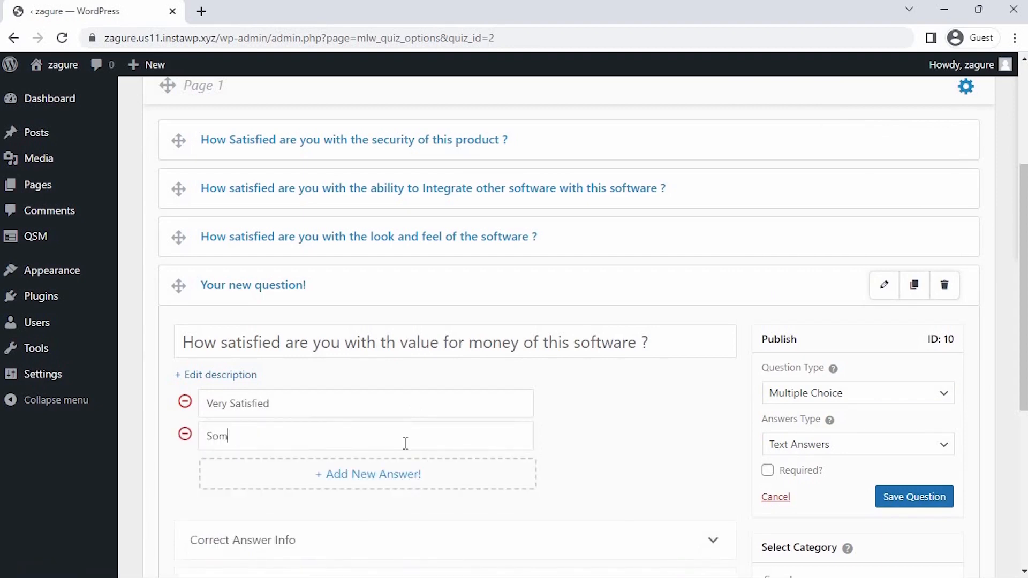
text(ewhat satisfied)
click(403, 472)
text(No)
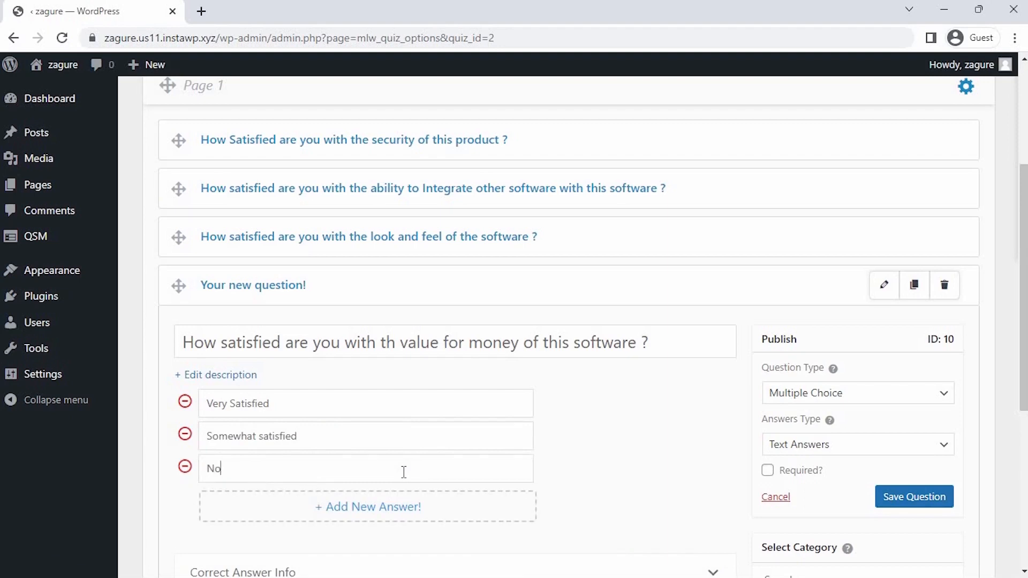
text(t so satisfied)
click(395, 509)
text(Not at all satisfied)
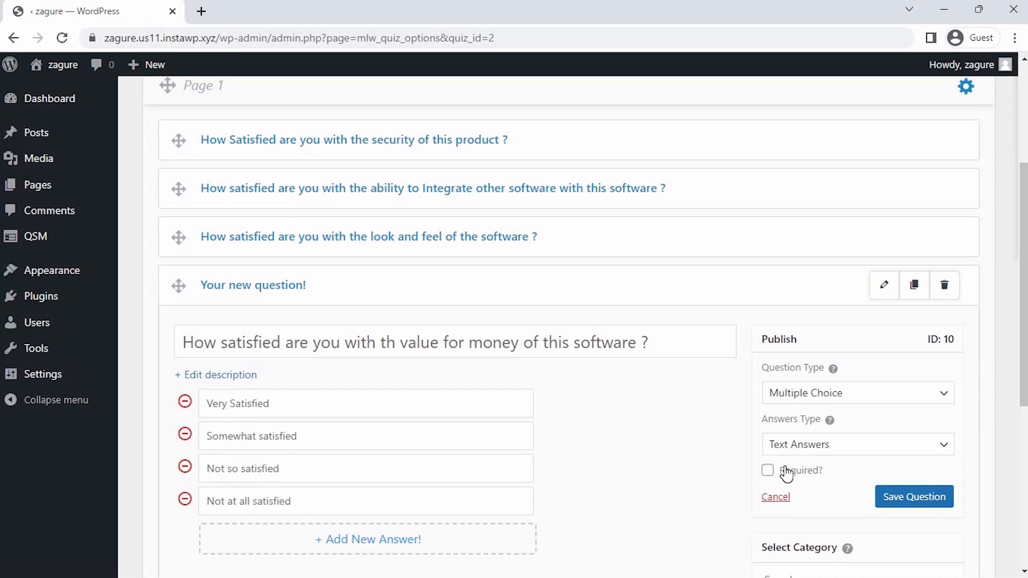
click(787, 473)
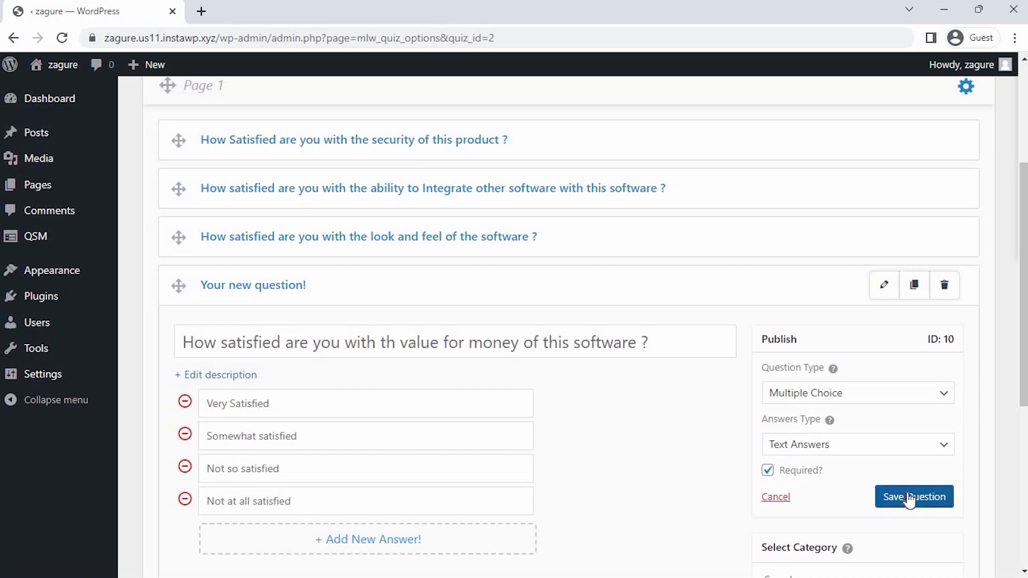
click(911, 496)
Add a fifth question reading "Do you have any thoughts on how to Improve this Software ?".
scroll(711, 462, down, 6)
click(707, 467)
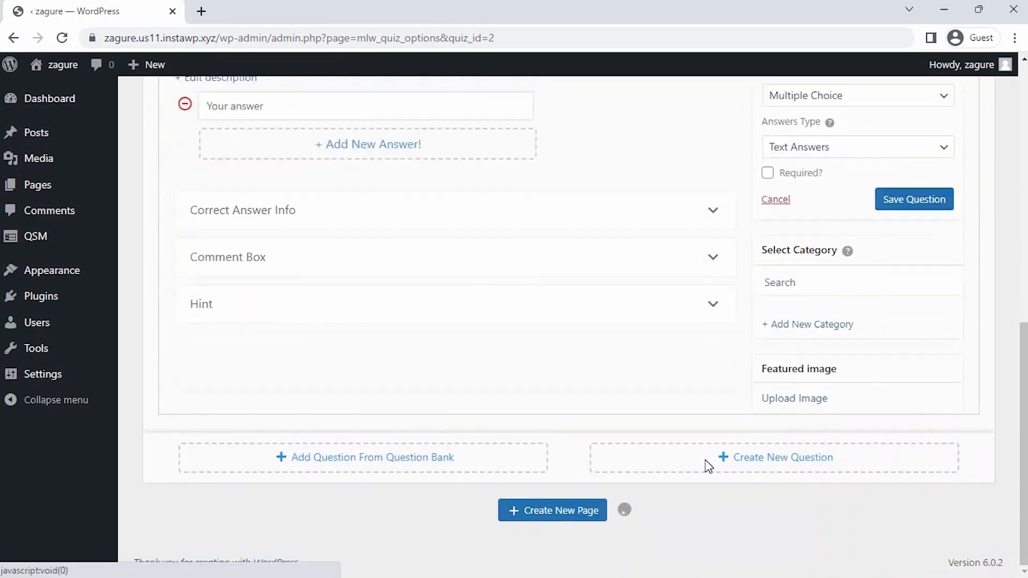
click(419, 222)
text(Do )
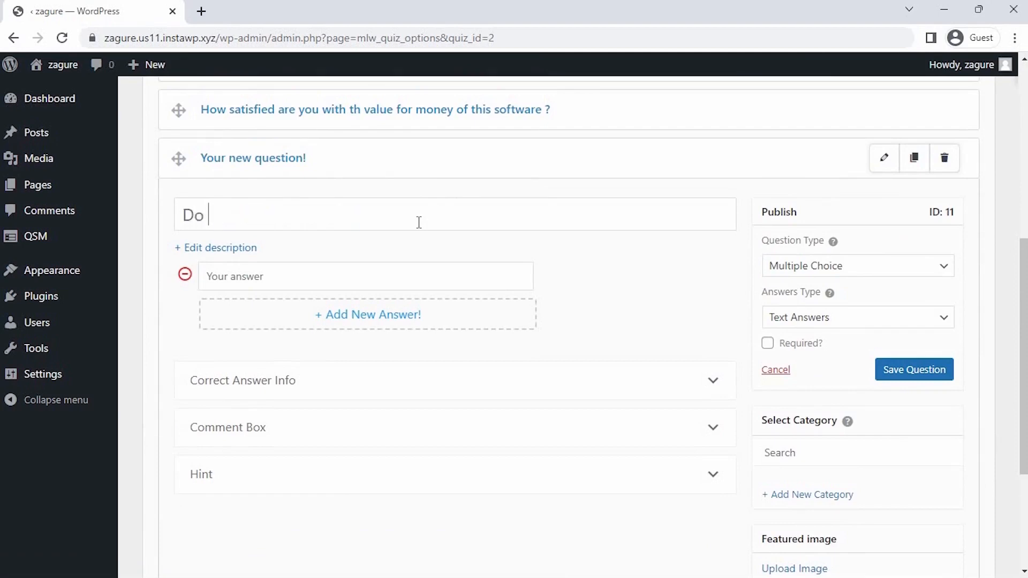
text(you have any th)
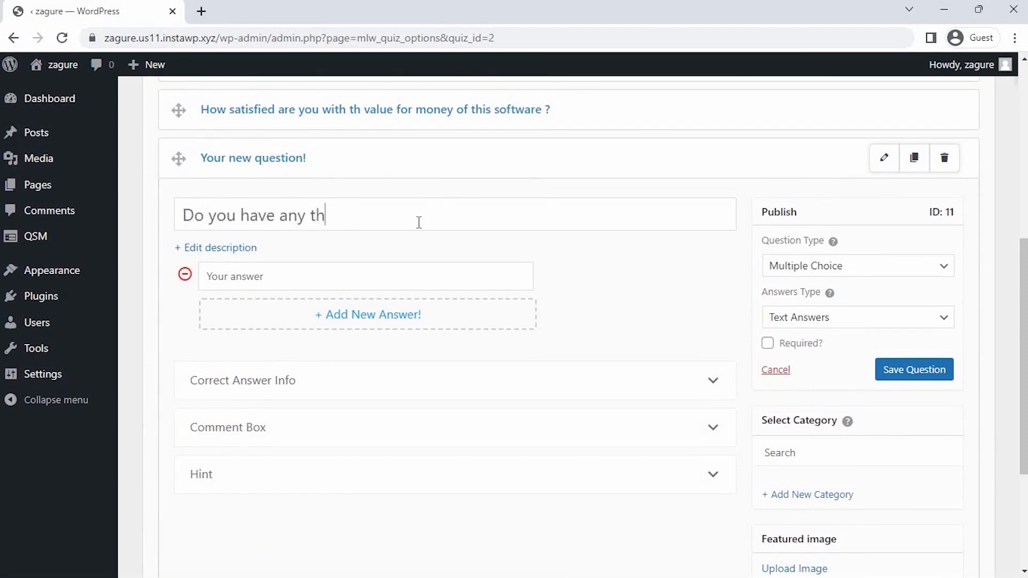
text(oughts on how to Improve)
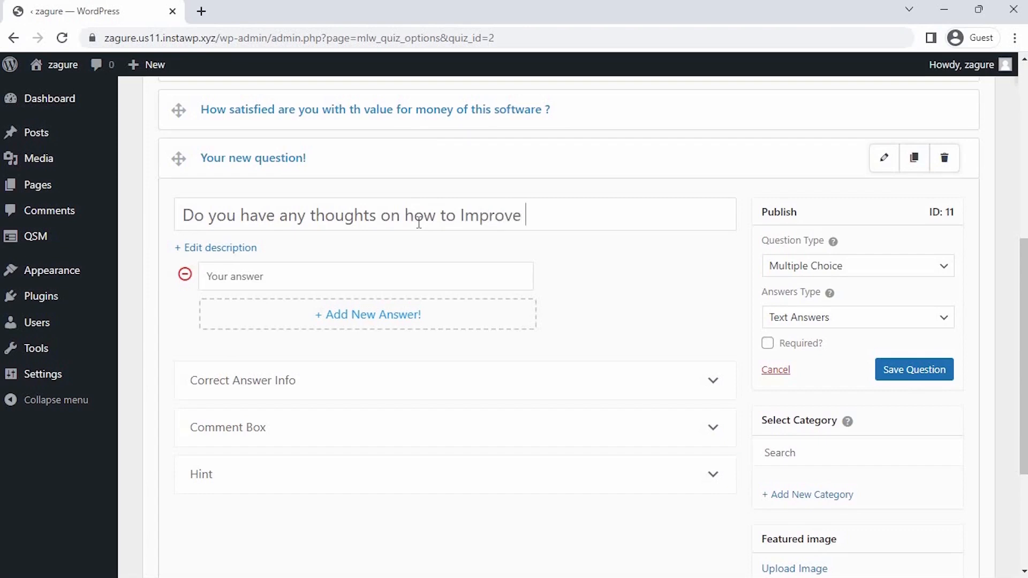
text( thiss Software ?)
Set the improvement-feedback question's type to Paragraph, make it required and save it.
click(803, 268)
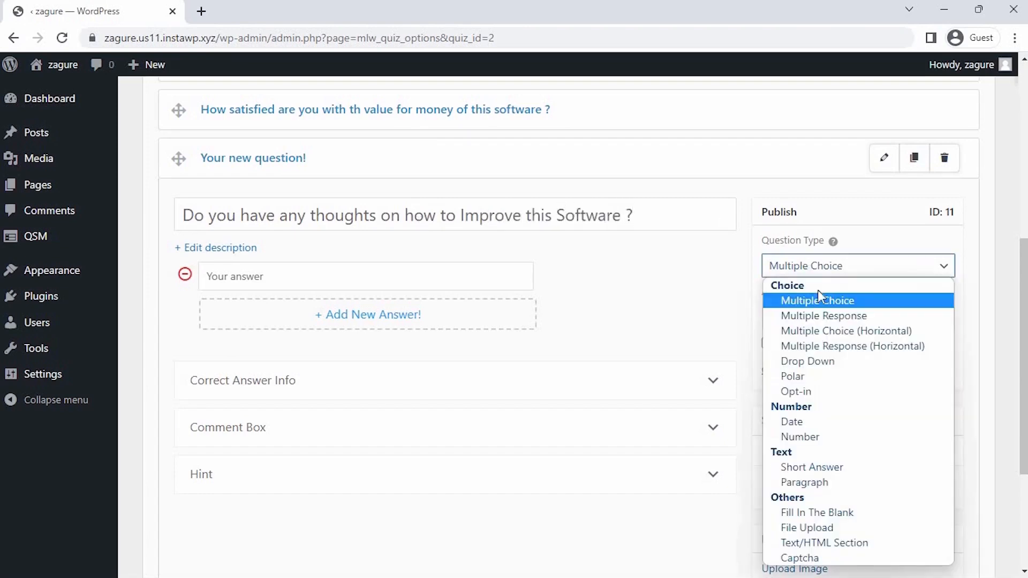
click(833, 484)
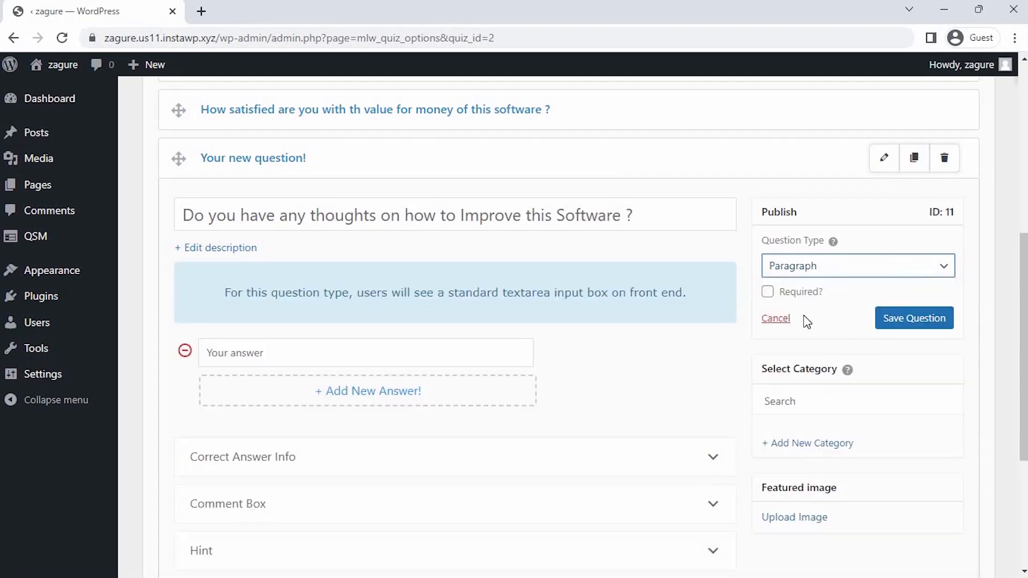
click(793, 293)
click(911, 327)
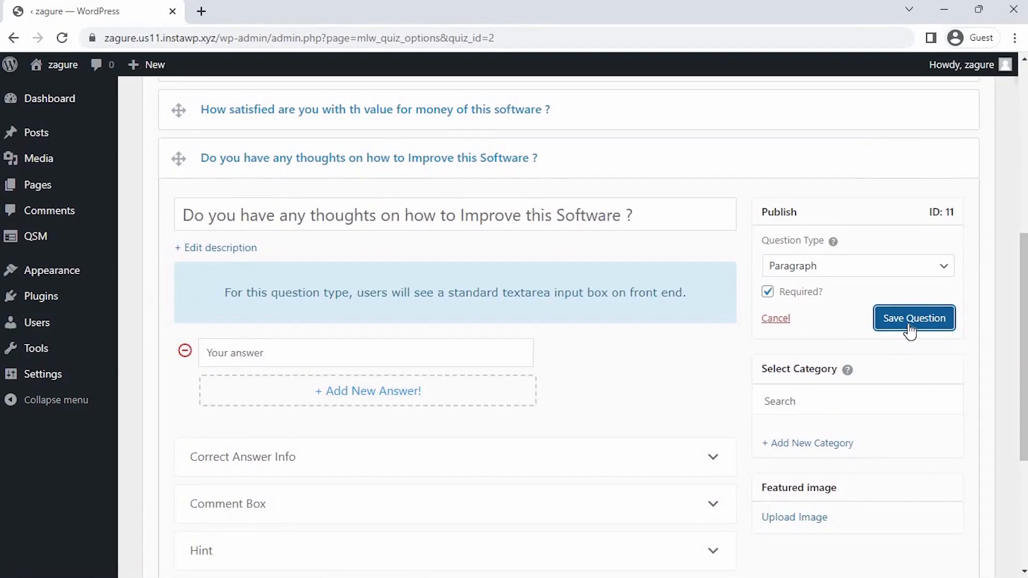
Add a required Text field labelled "Name" to the survey's contact form.
scroll(910, 330, up, 3)
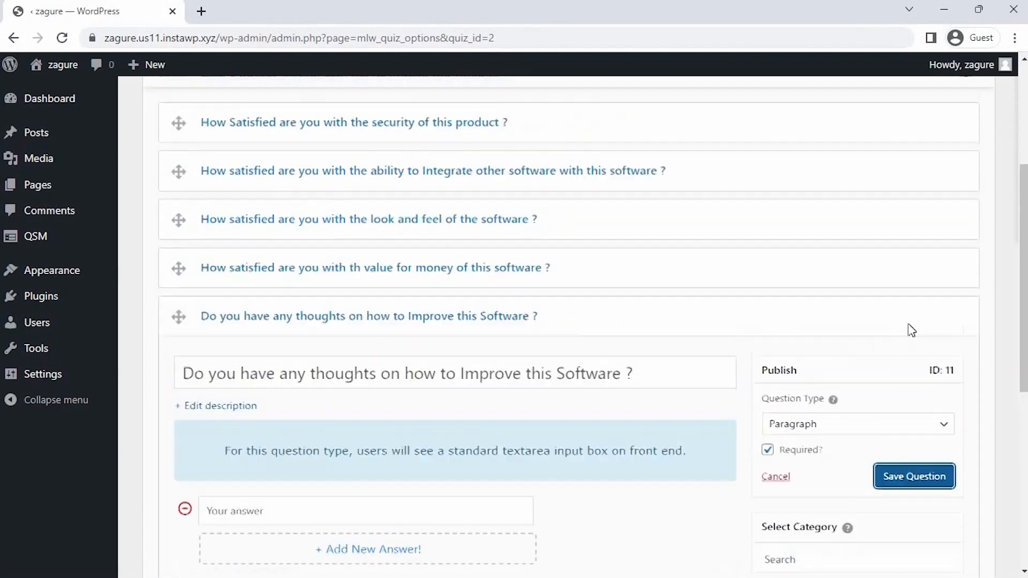
scroll(910, 330, up, 3)
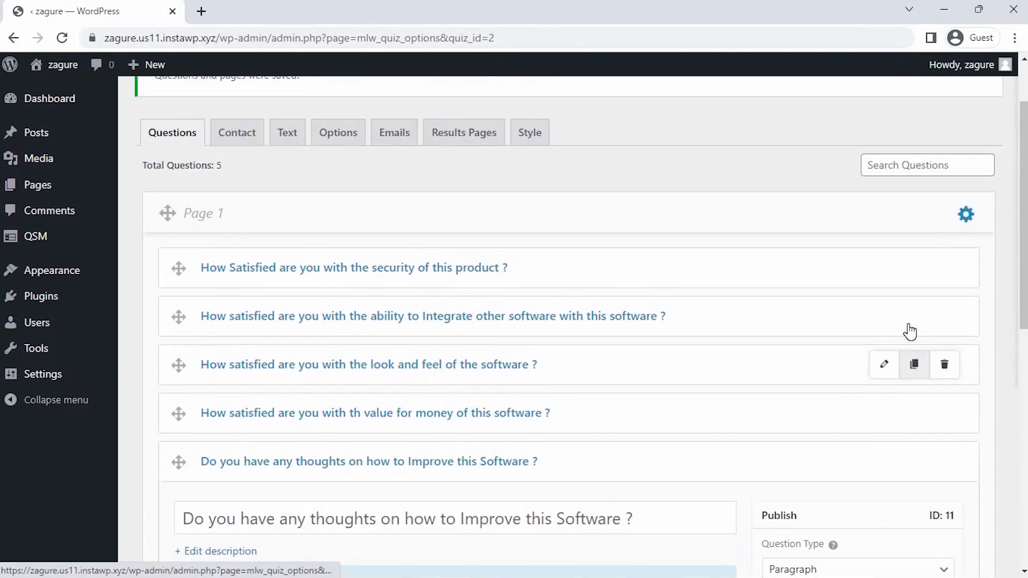
scroll(910, 329, up, 1)
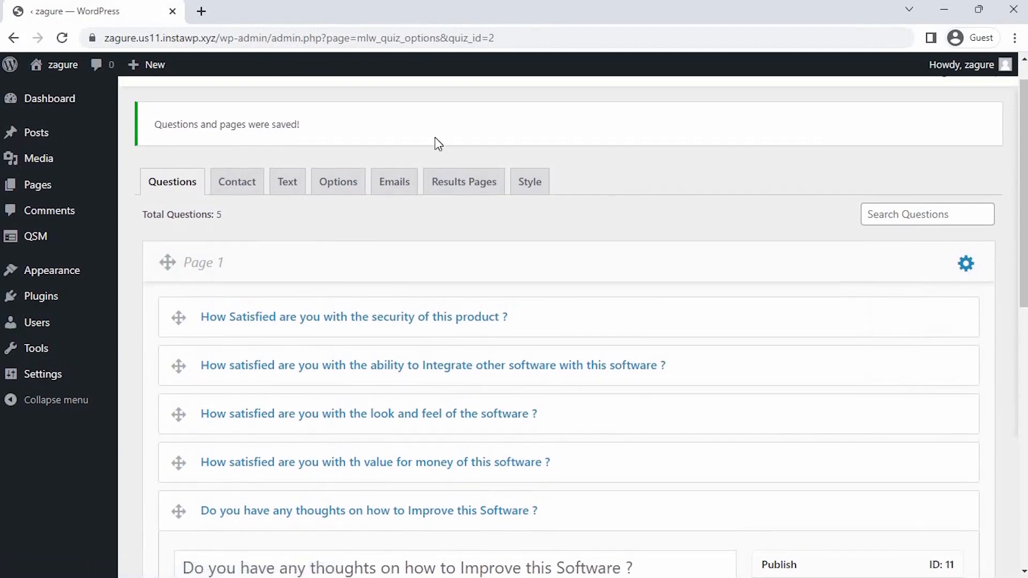
scroll(394, 134, up, 1)
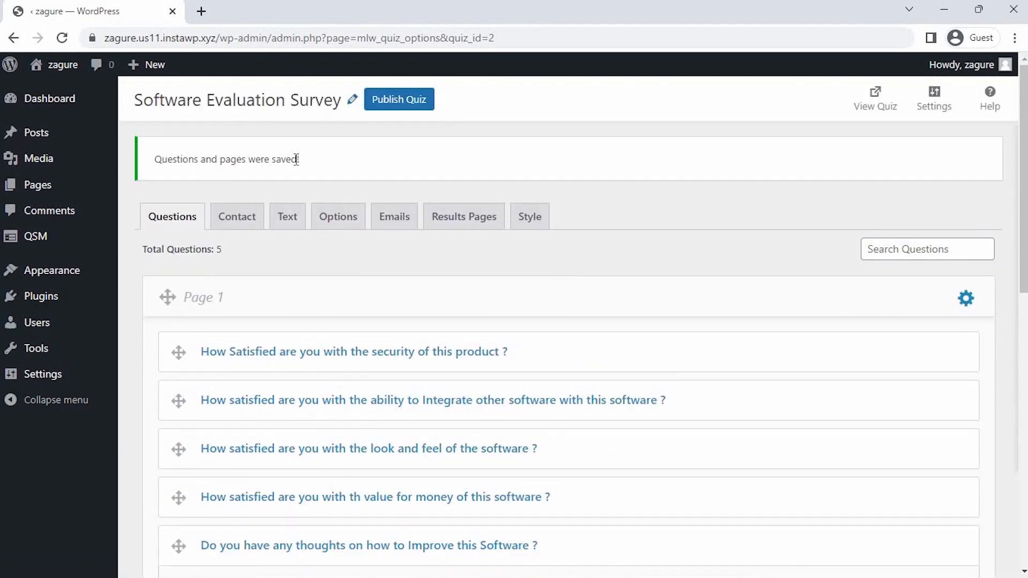
click(245, 219)
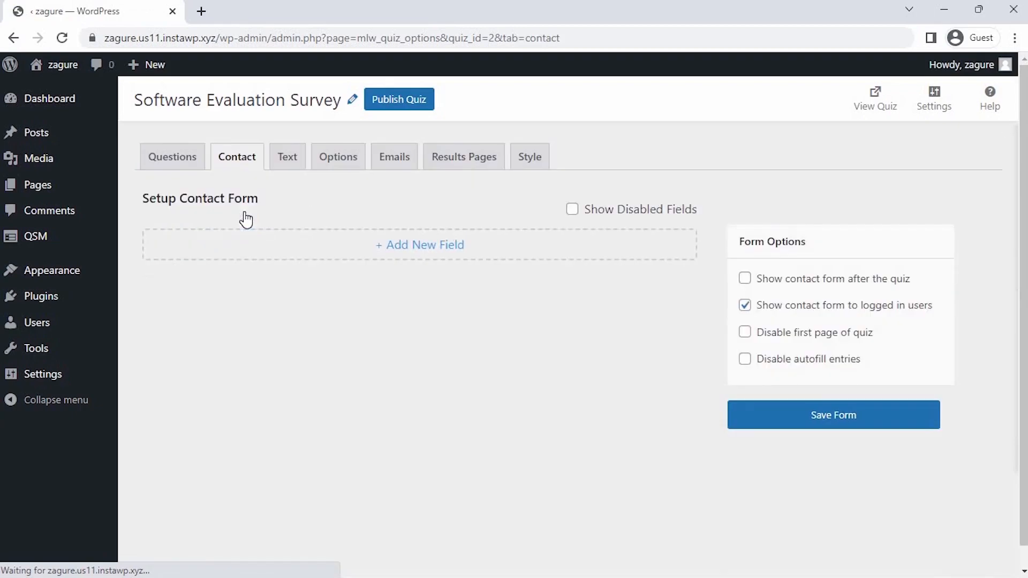
click(402, 249)
click(300, 265)
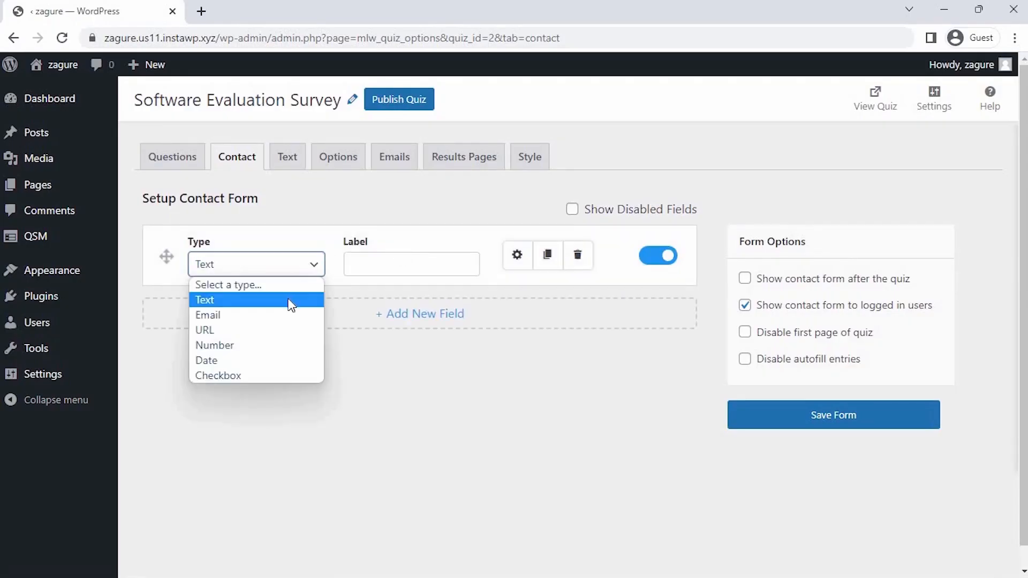
click(292, 301)
click(398, 256)
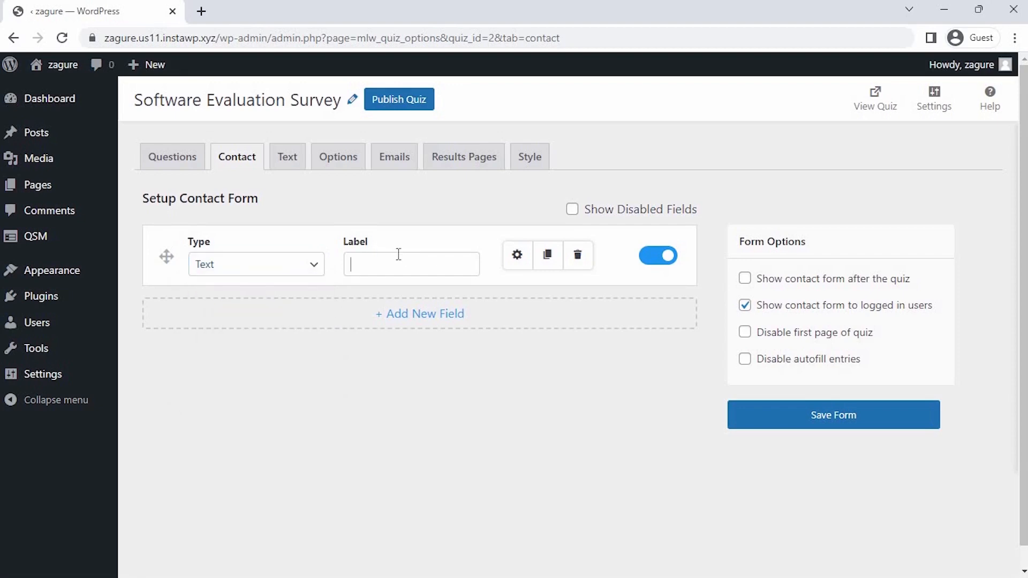
text(Name)
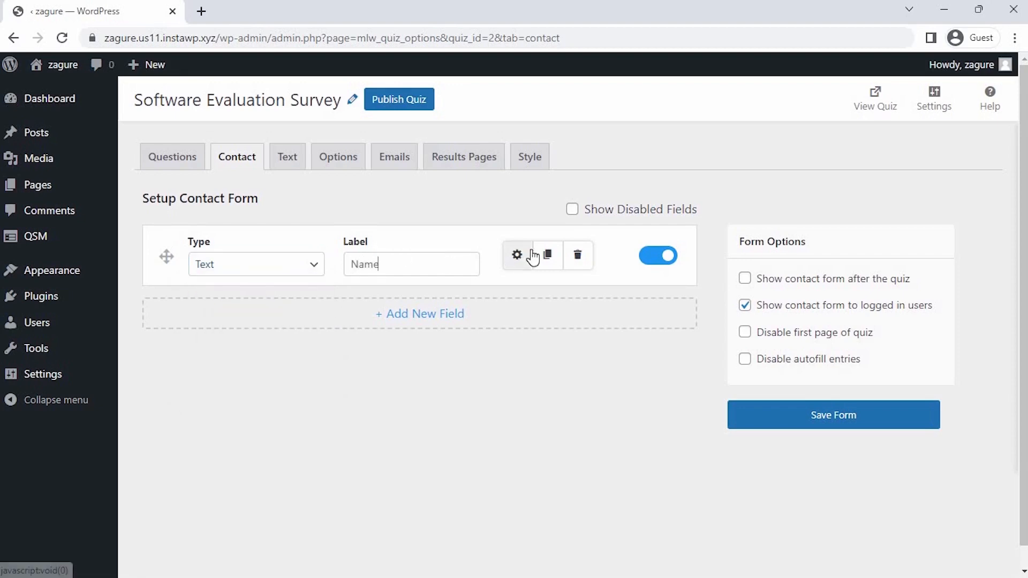
click(518, 256)
click(475, 351)
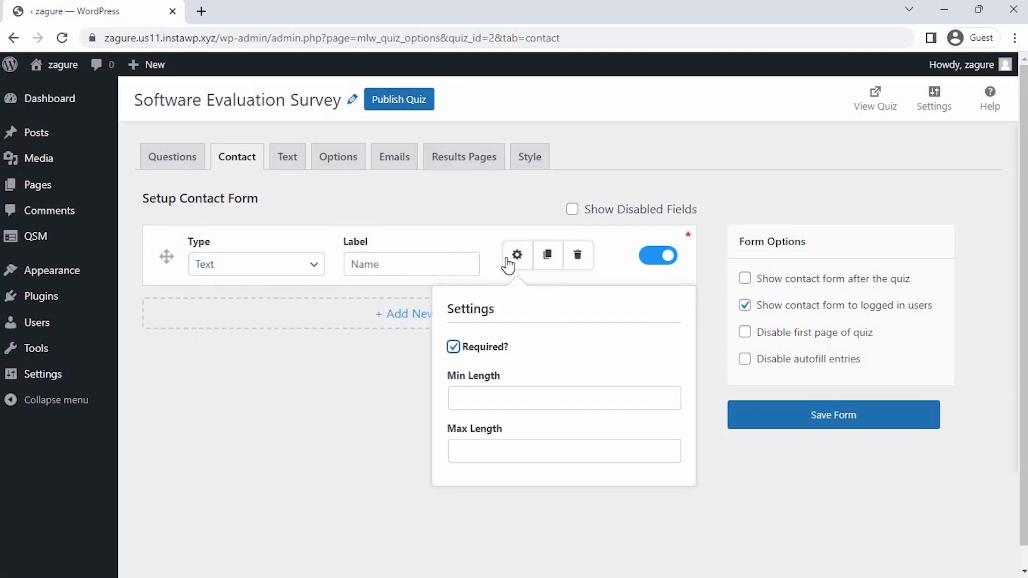
click(519, 256)
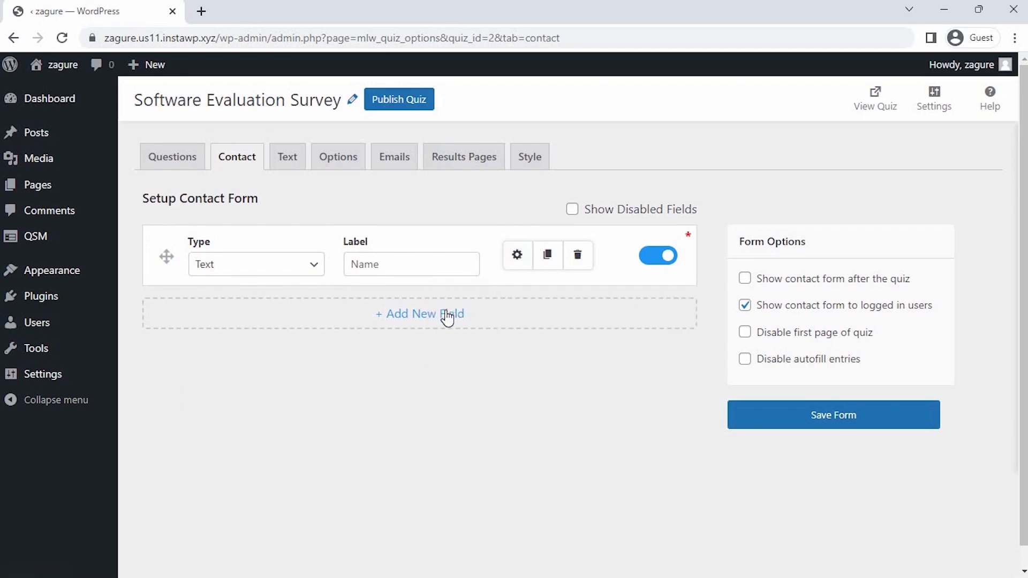
Add an Email field labelled "Email Address" to the contact form and save the form.
click(448, 316)
click(275, 342)
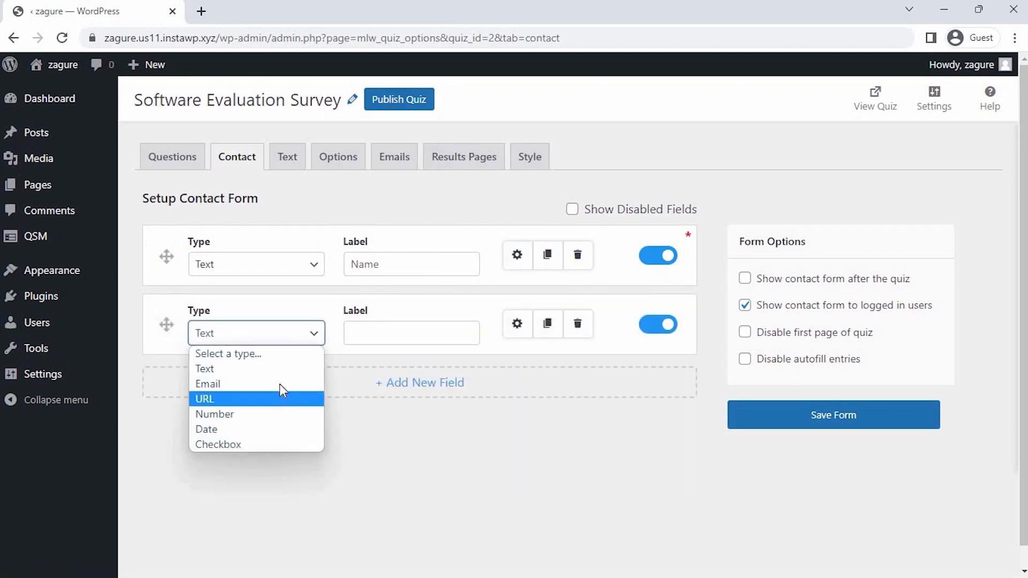
click(280, 384)
click(363, 333)
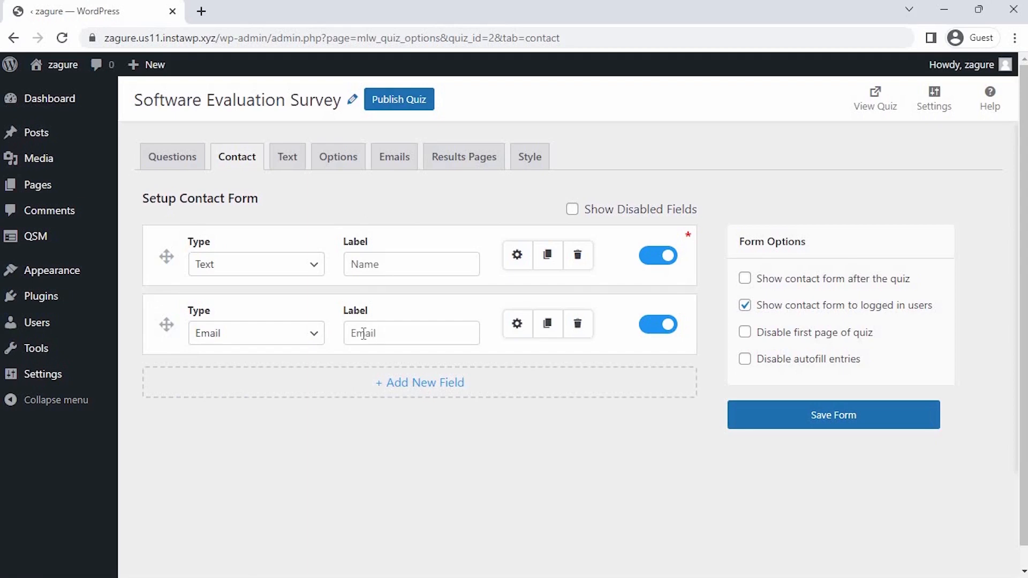
text(Email Address)
click(792, 418)
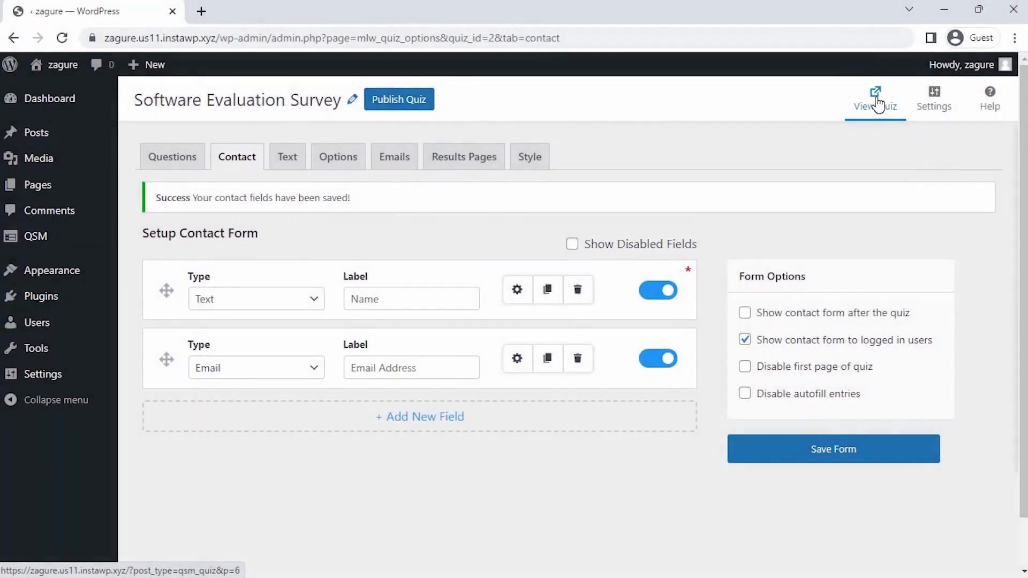
View the survey's front-end page and examine its contact fields, satisfaction questions and feedback box.
click(878, 104)
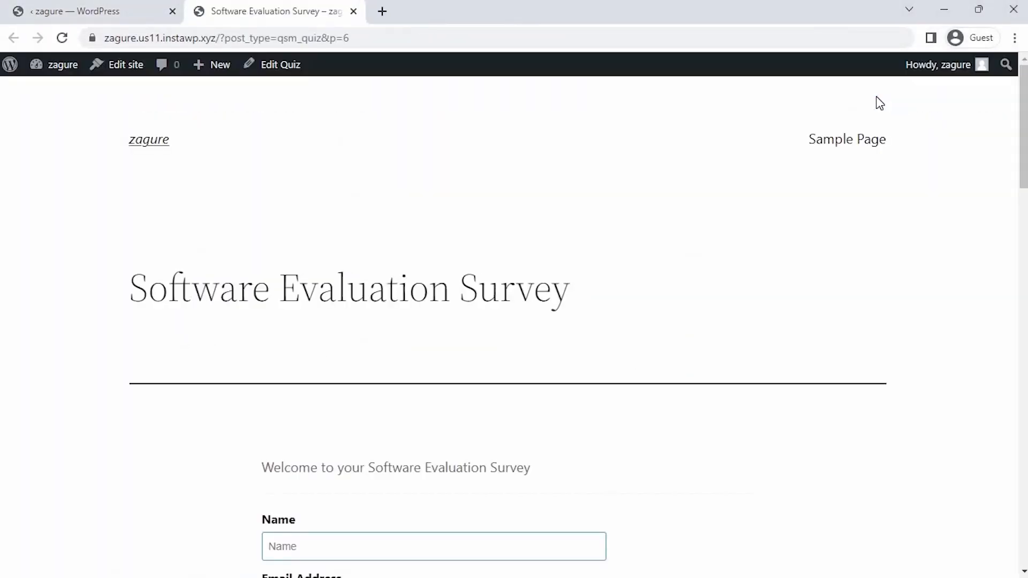
scroll(878, 104, down, 4)
scroll(878, 104, down, 2)
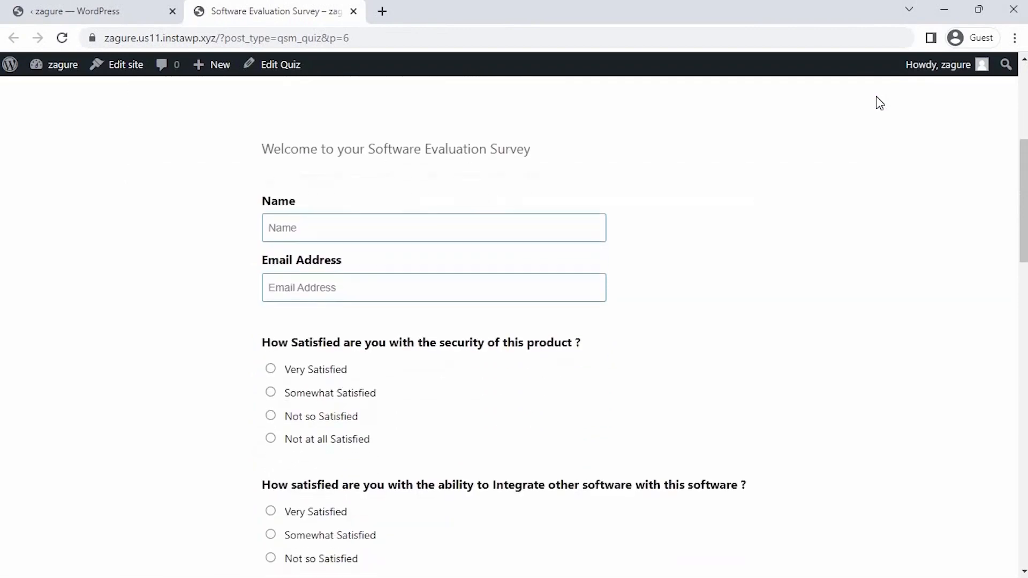
scroll(879, 103, down, 2)
scroll(880, 103, down, 1)
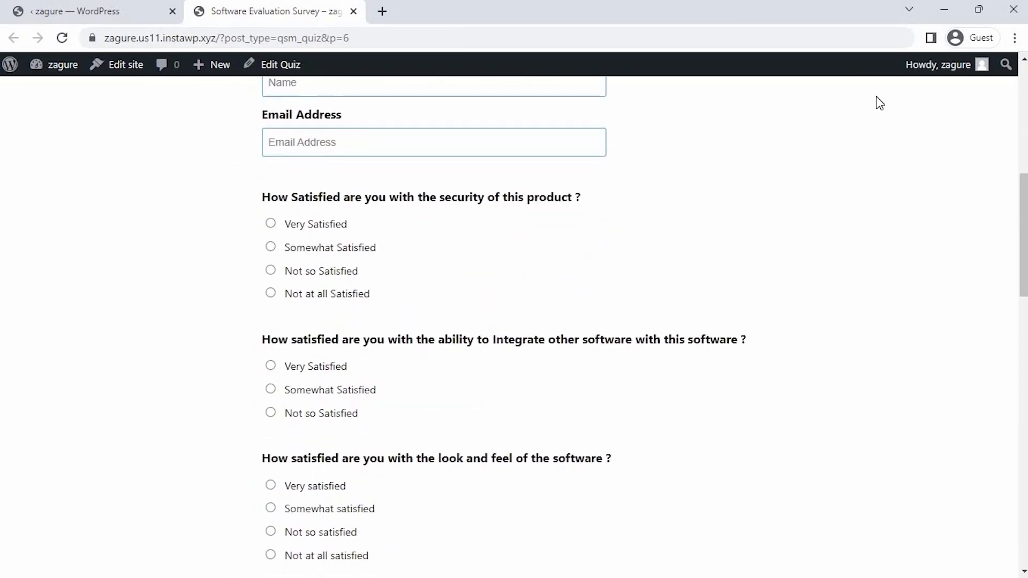
scroll(880, 103, down, 3)
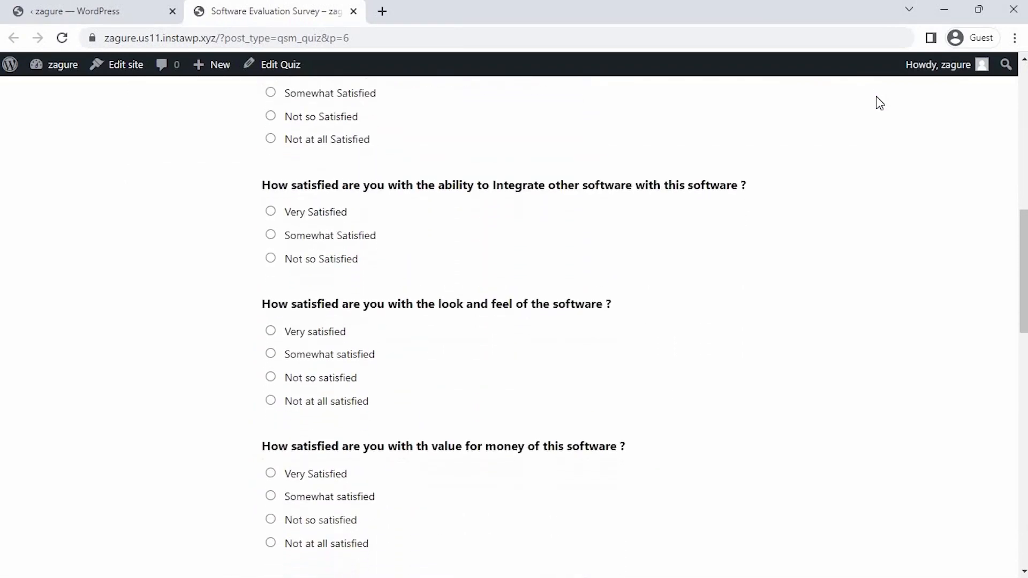
scroll(880, 103, down, 6)
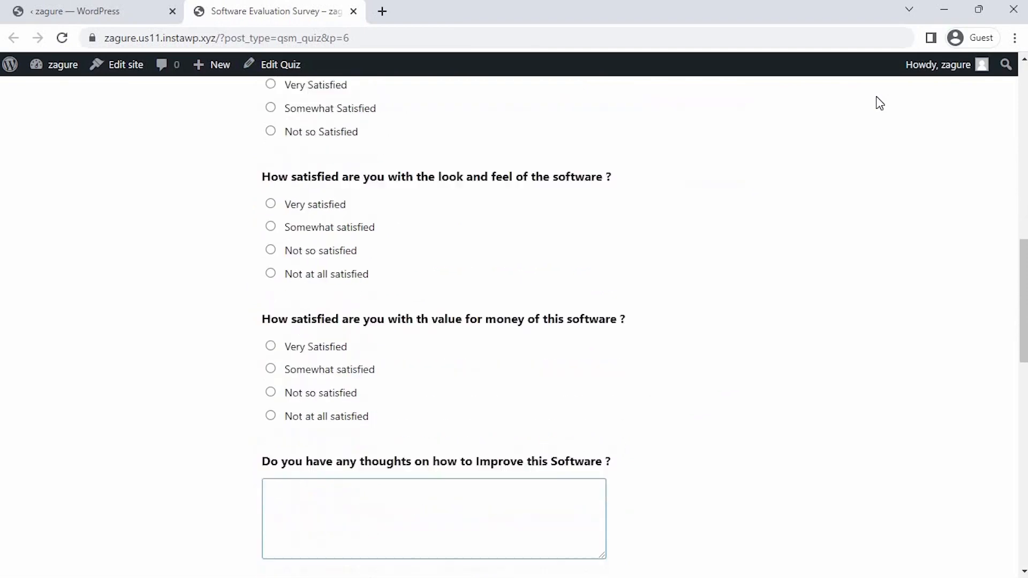
scroll(880, 104, up, 13)
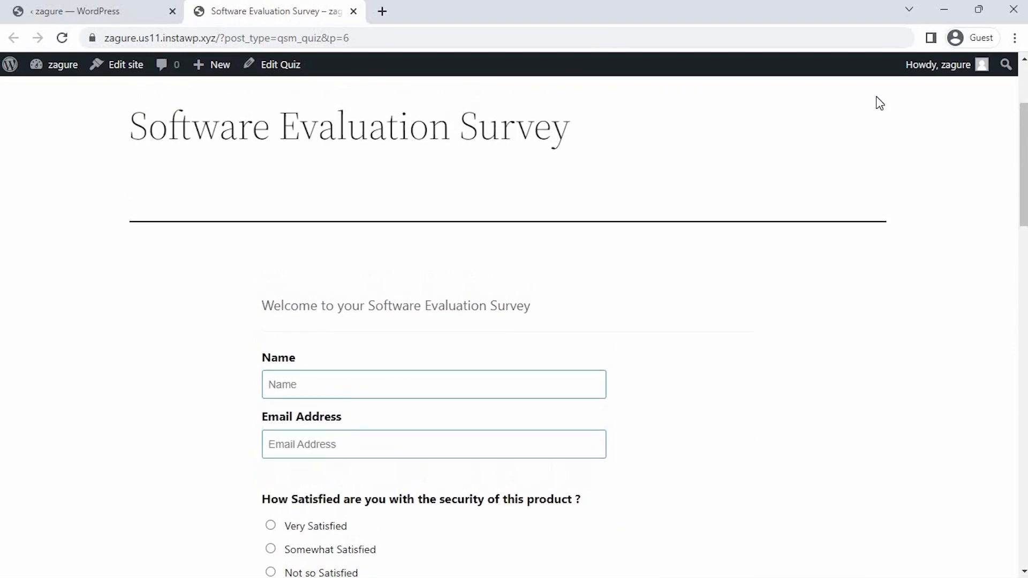
scroll(880, 103, up, 1)
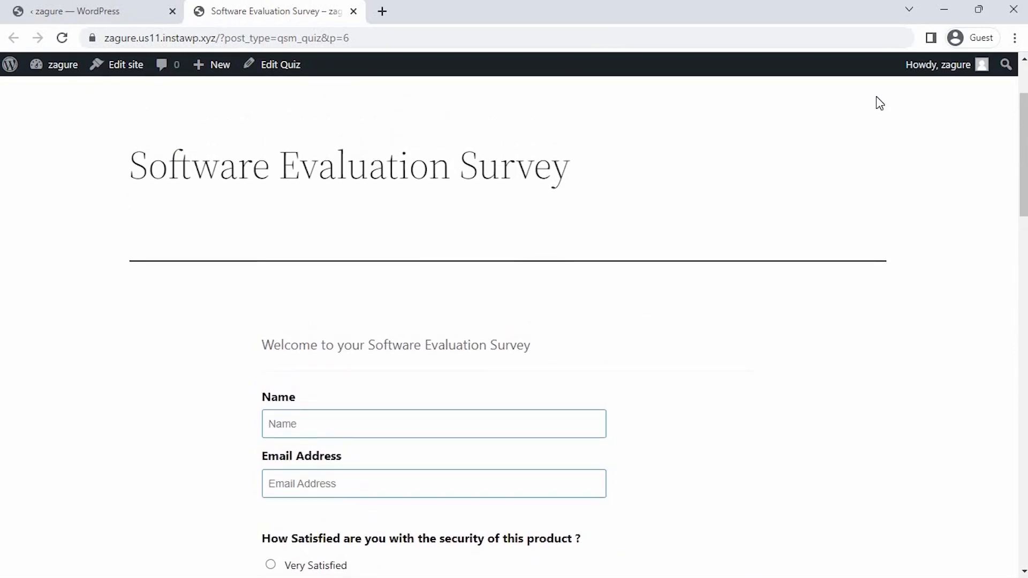